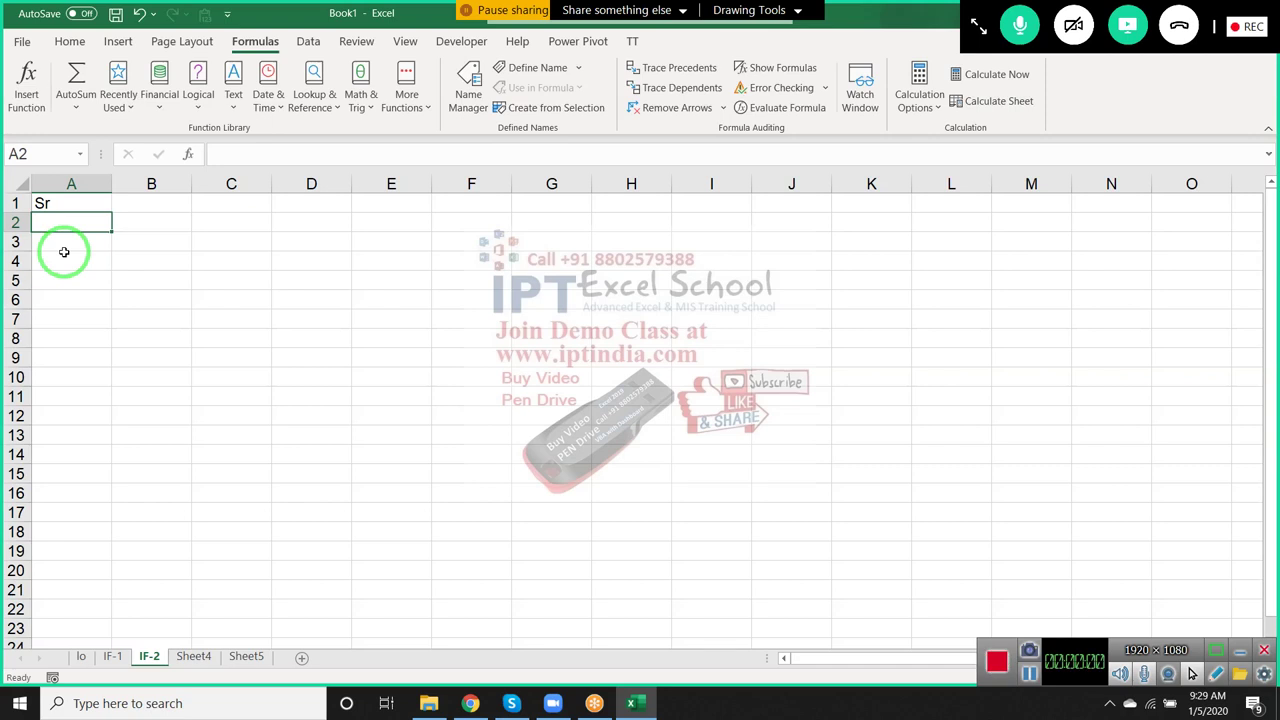
Step: Enter 1 as the first serial number in A2
key("Up")
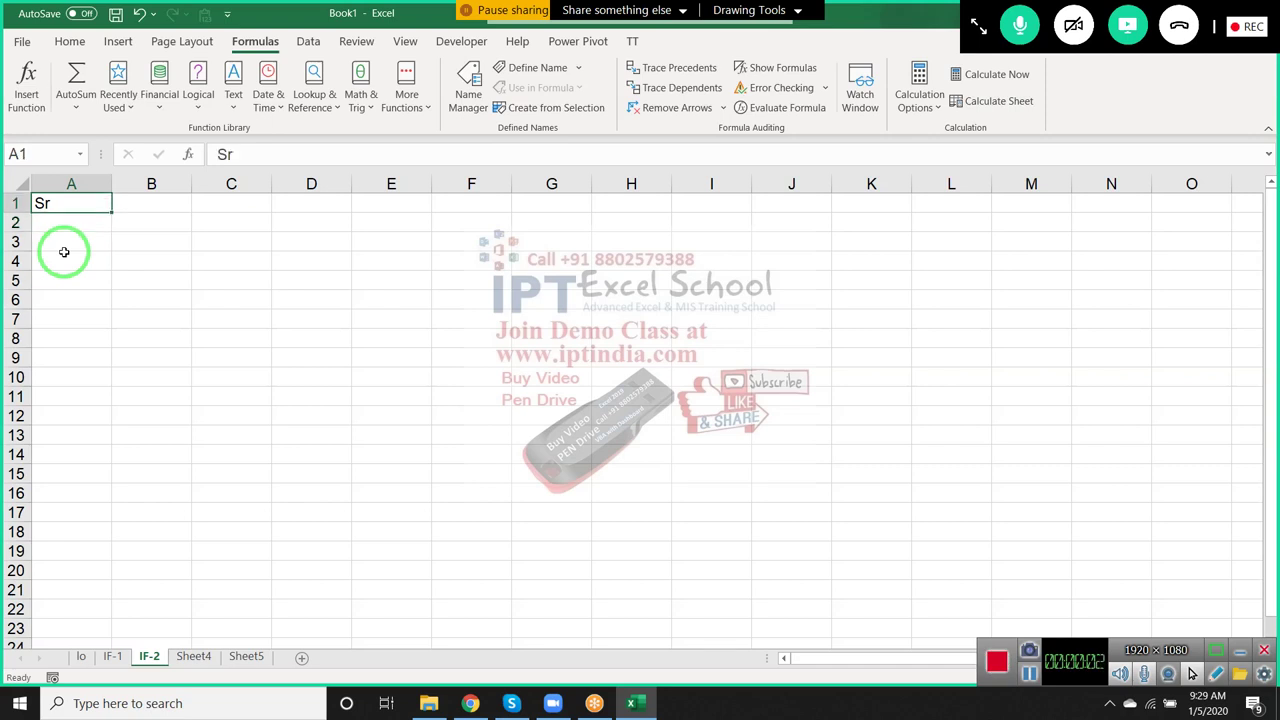
key("Down")
key("Up")
key("Down")
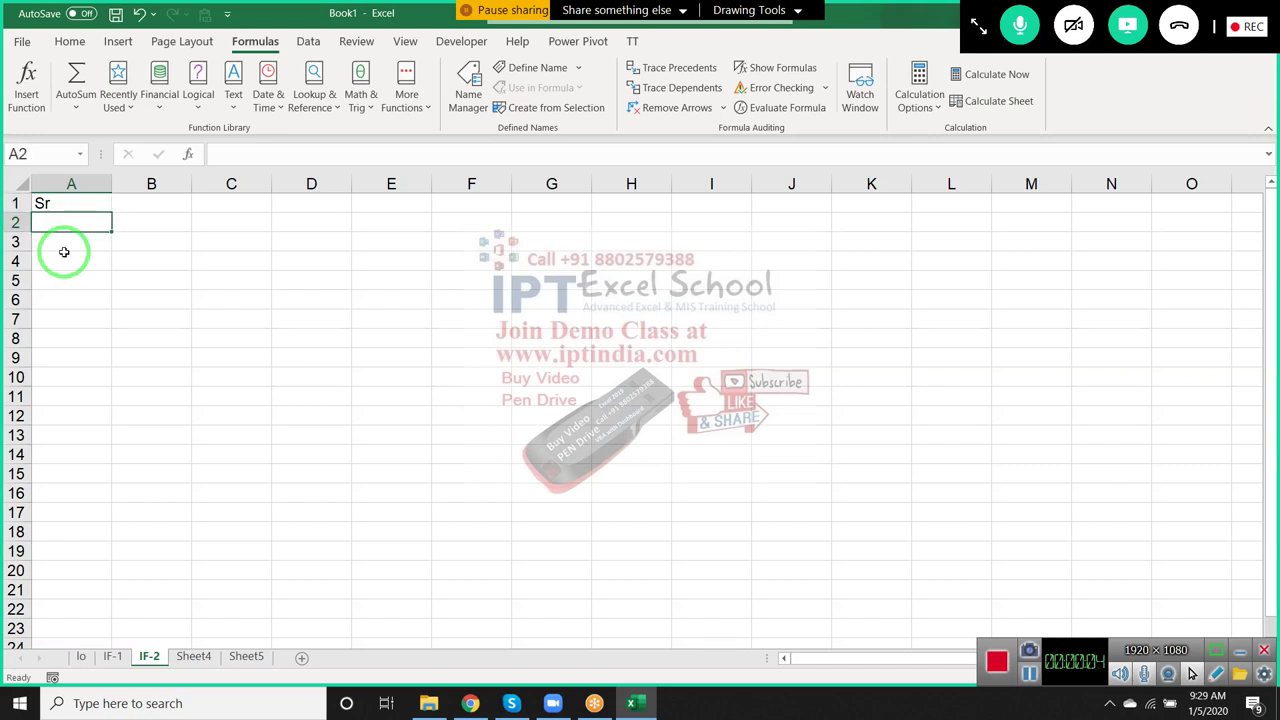
type("1")
key("Return")
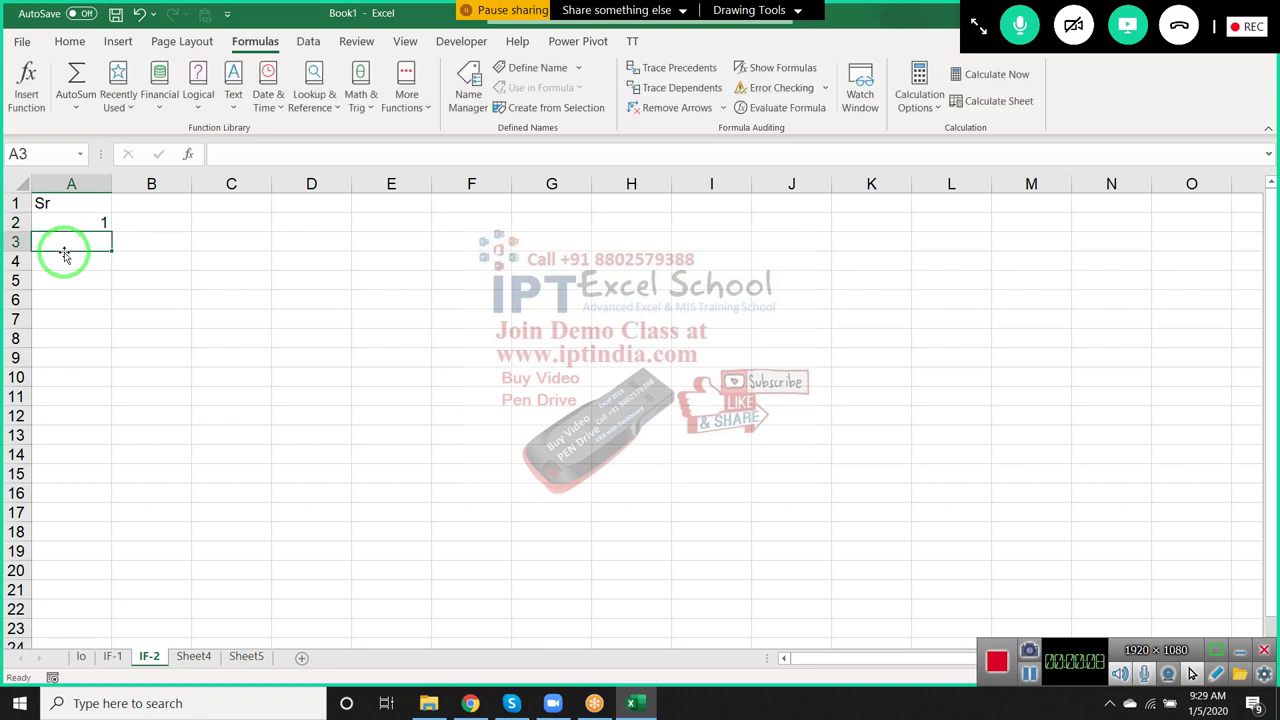
Step: Enter =A2+1 in A3 and fill it down to row 17
type("=")
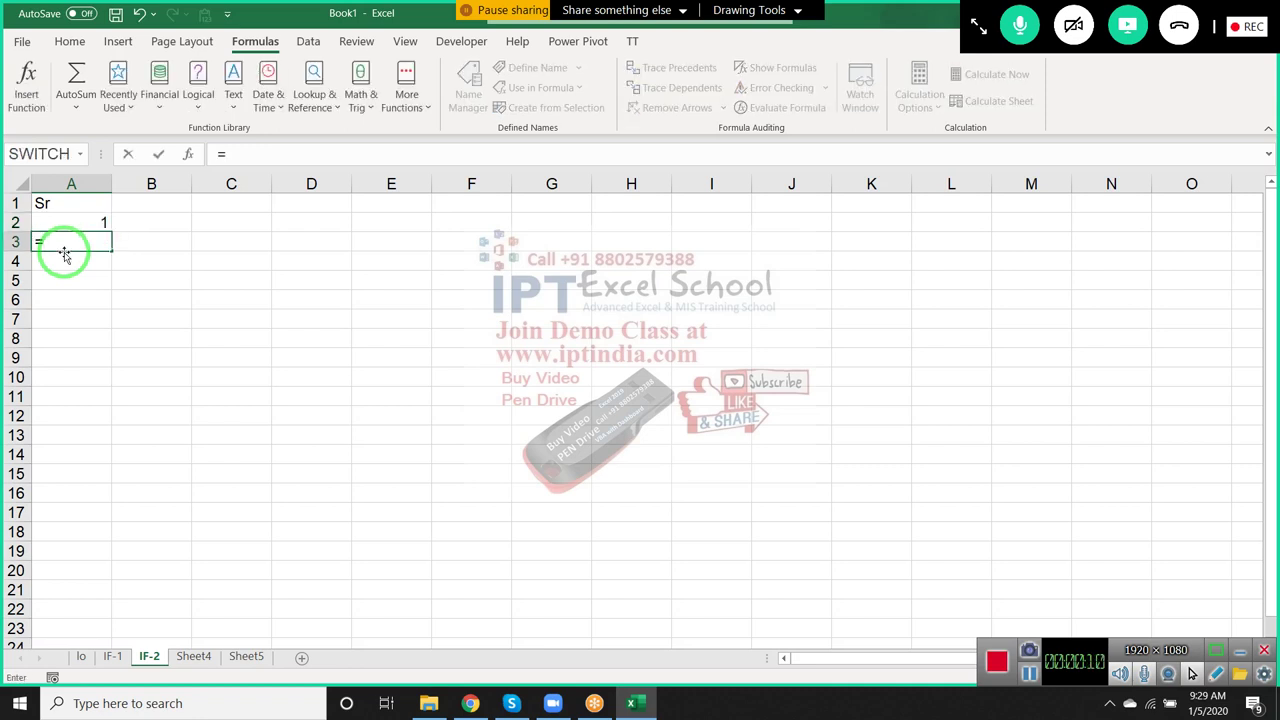
key("Up")
type("+1")
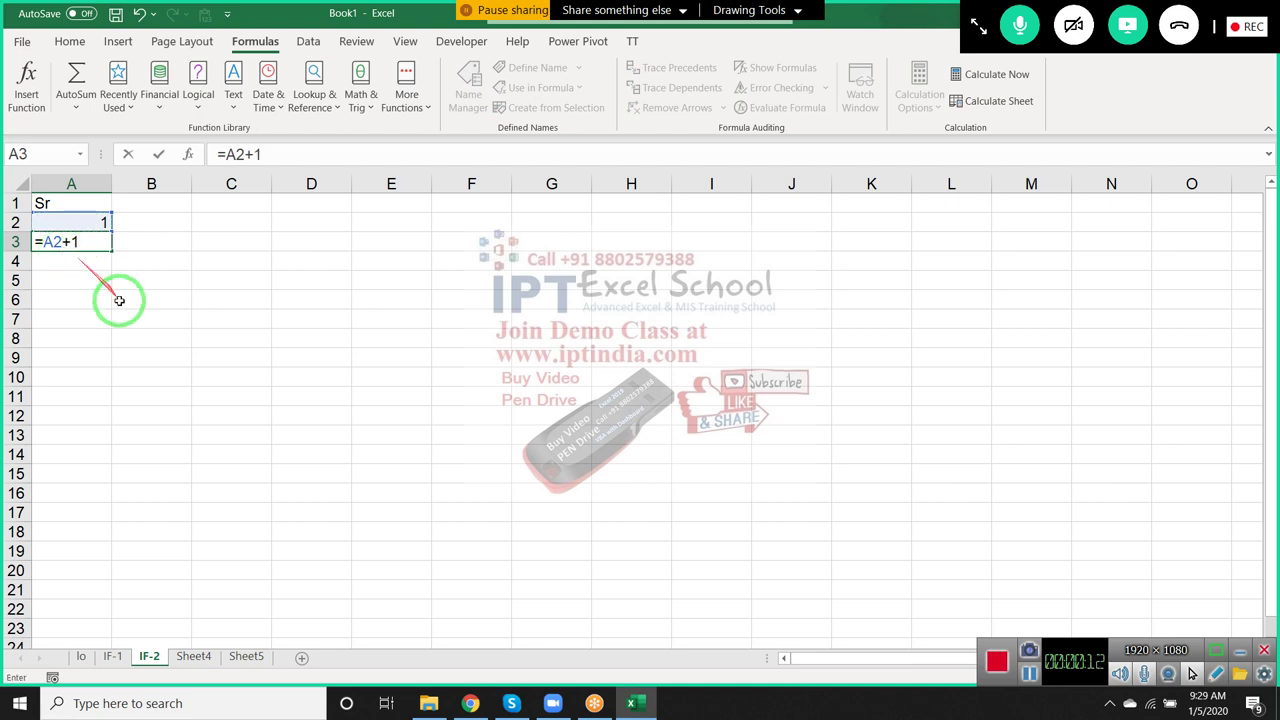
left_click(114, 297)
left_click(95, 243)
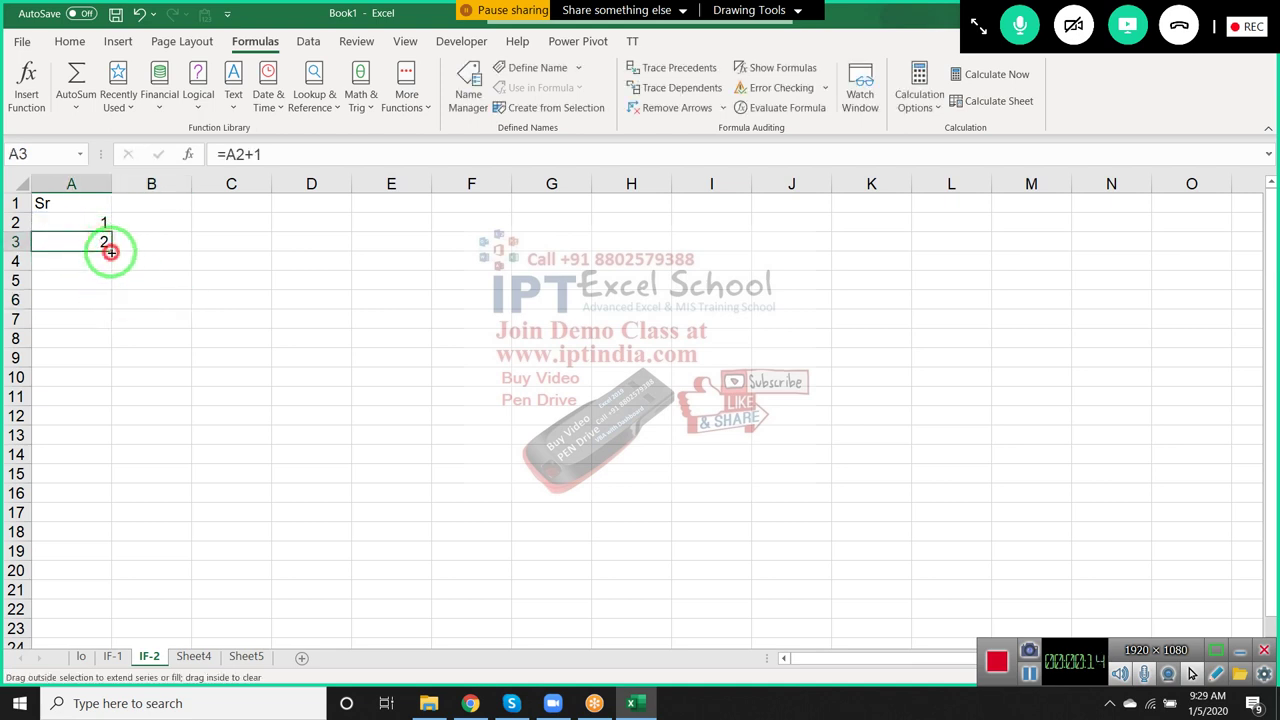
left_click_drag(111, 251, 104, 521)
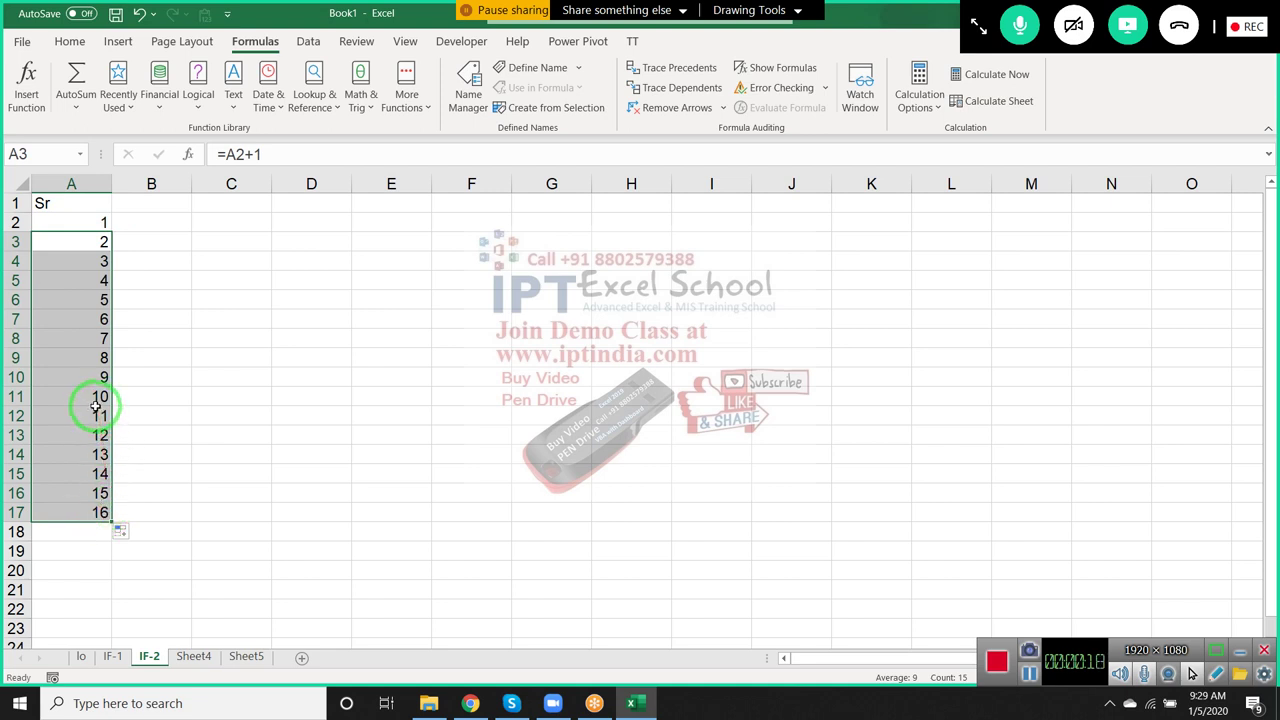
key("Up")
Step: Clear the filled series in A3:A17, leaving only 1 in A2
key("Down")
key("ctrl+shift+Down")
key("Delete")
key("Up")
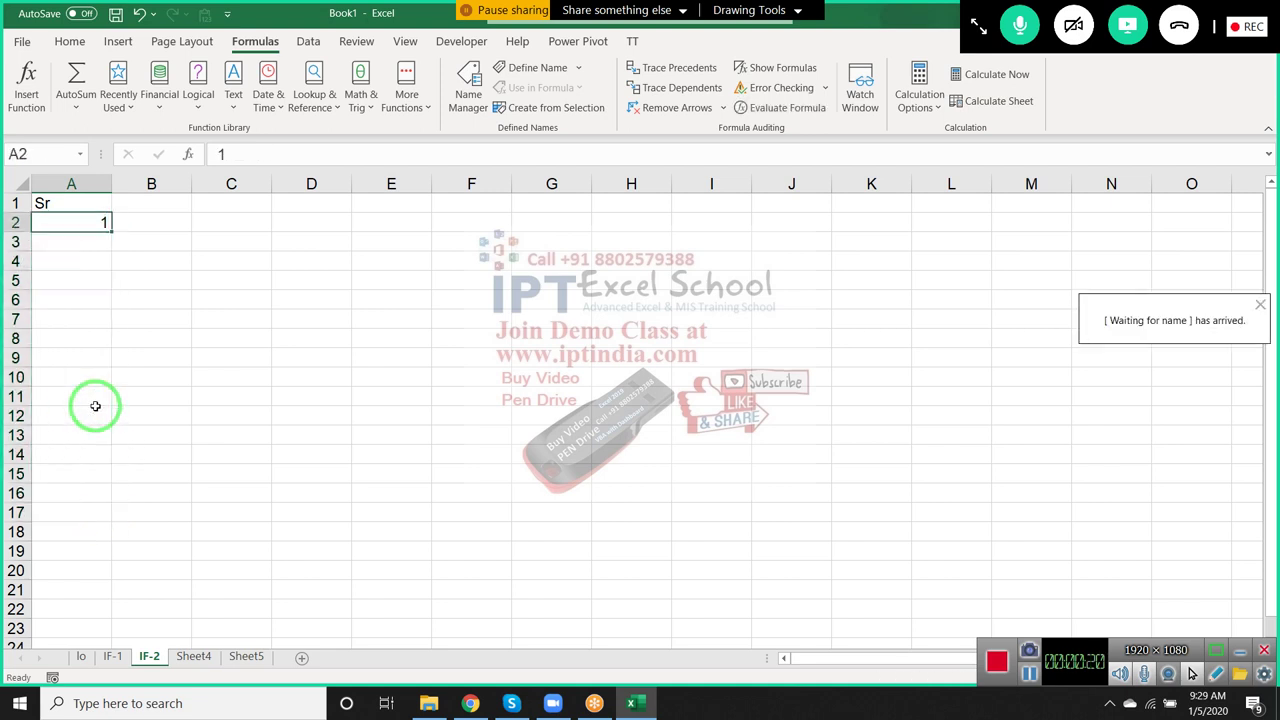
Step: Enter the limit 10 in C1
key("Right")
key("Right")
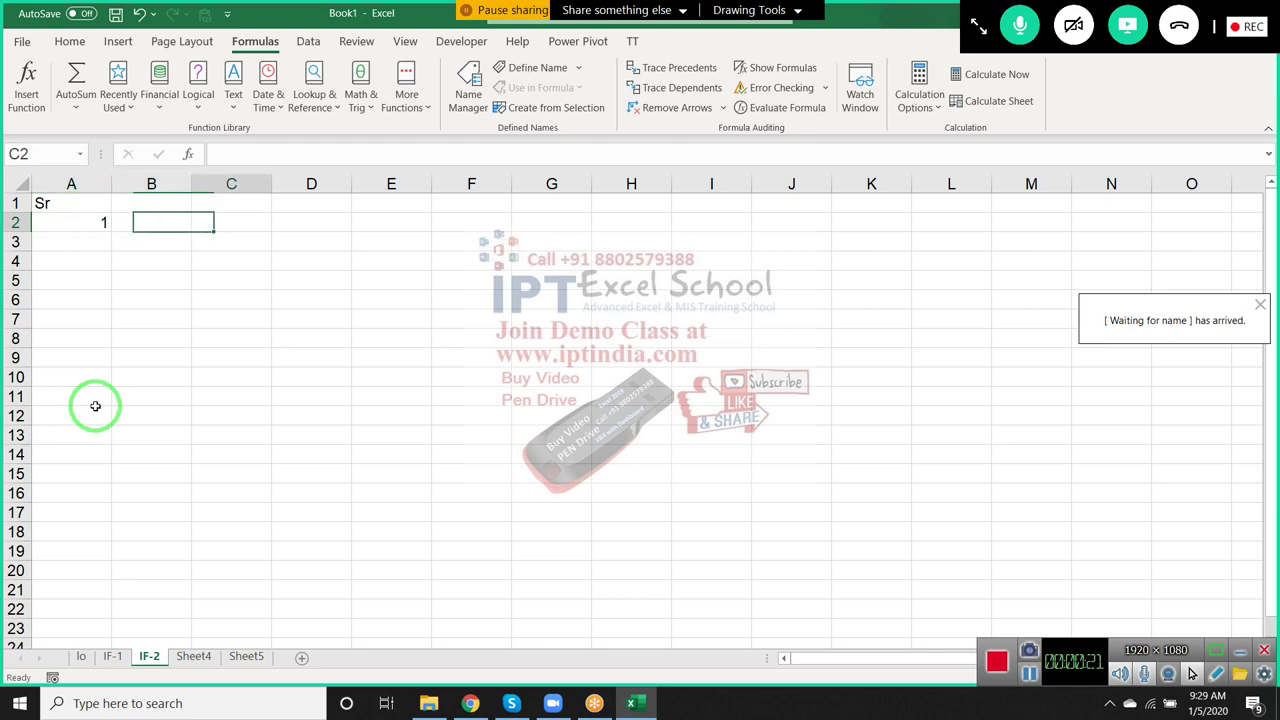
key("Right")
key("Right")
key("Up")
key("Left")
key("Left")
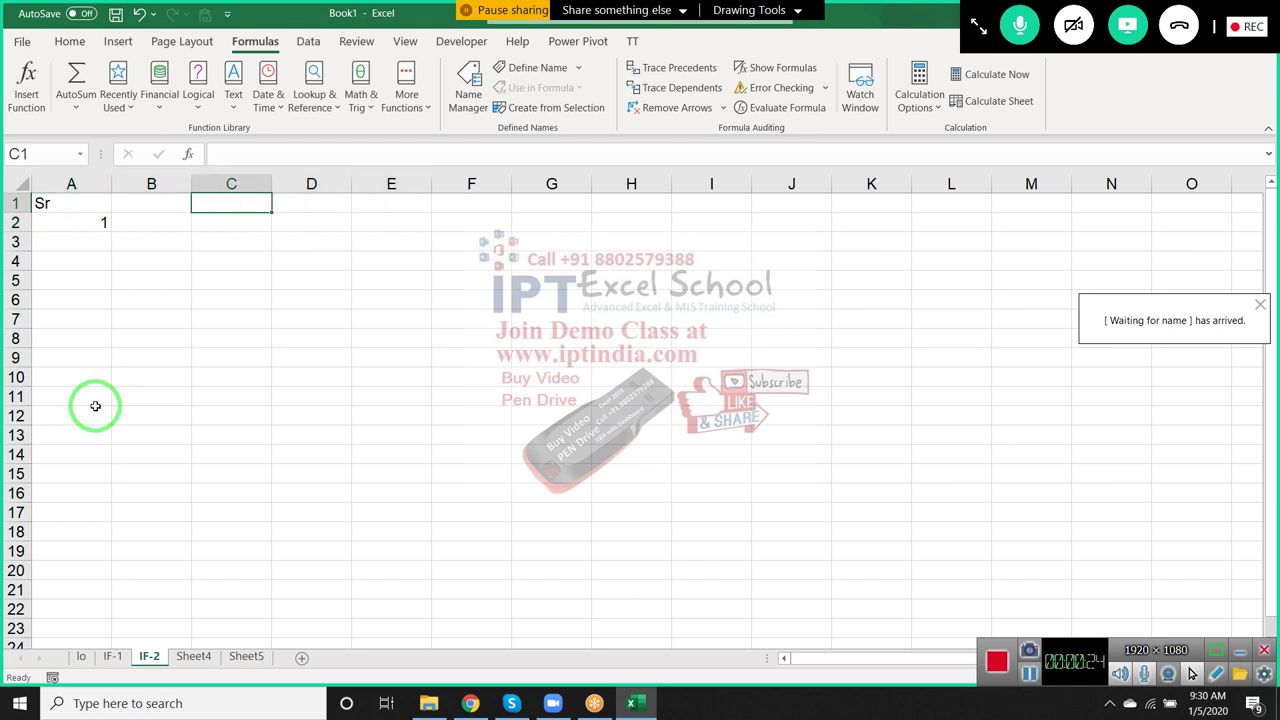
type("10")
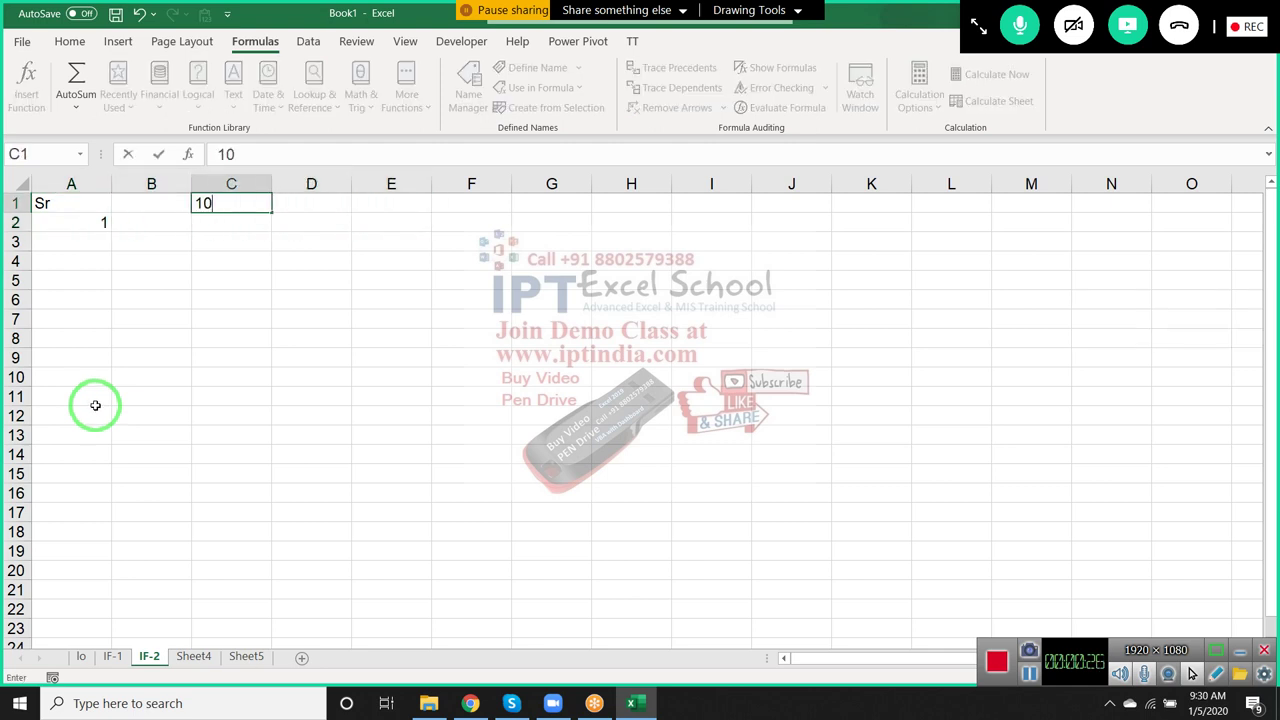
key("Return")
Step: Point out the start cell B1 and the limit in C1, returning to A3
key("Left")
key("Left")
key("Down")
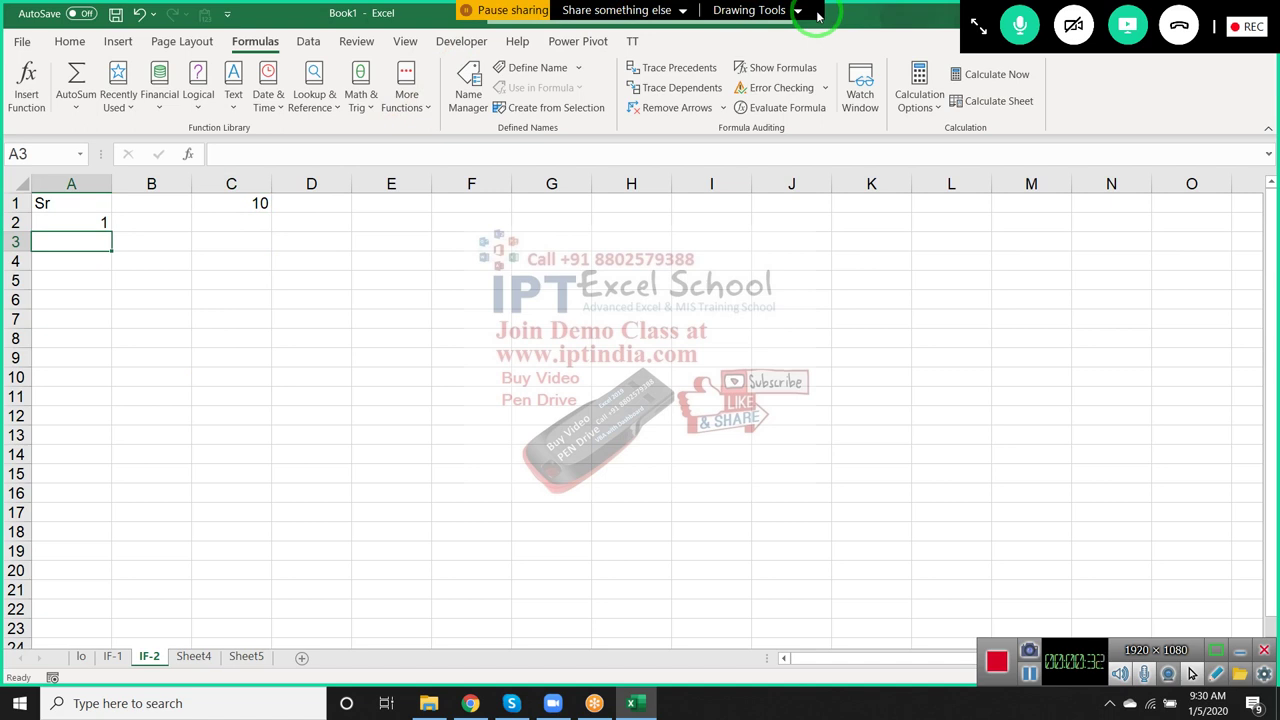
left_click(181, 204)
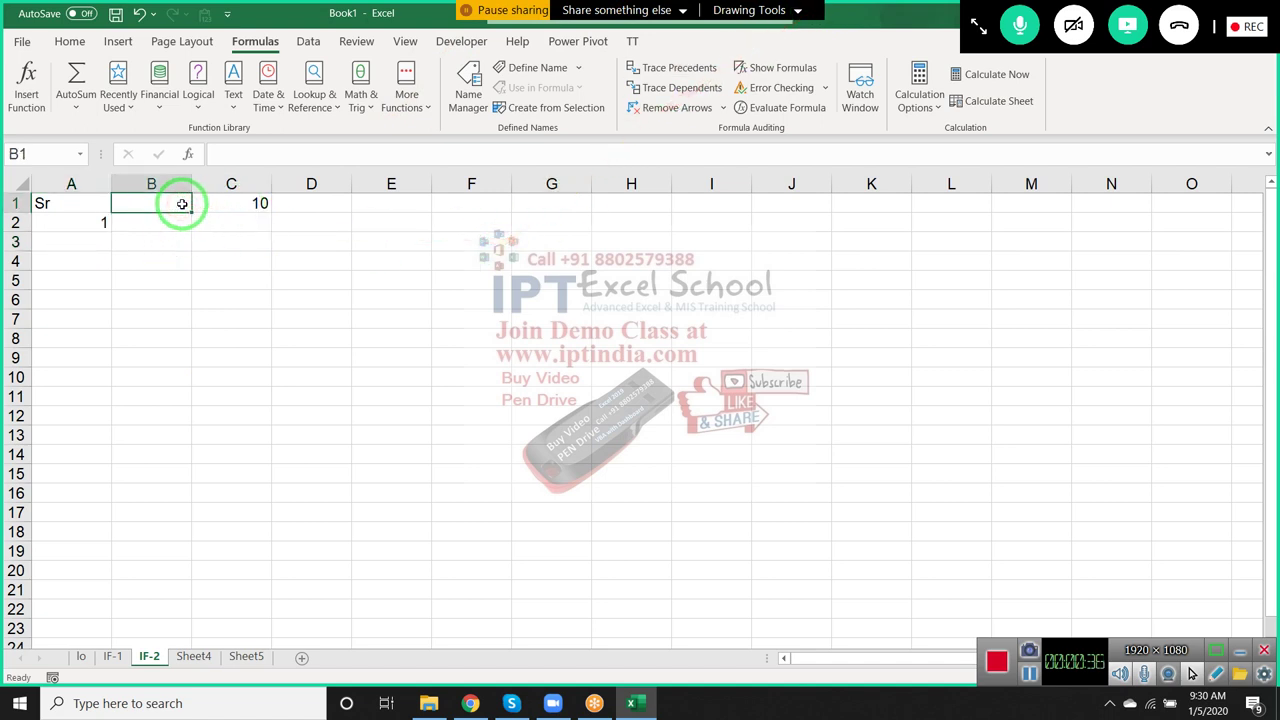
left_click(222, 207)
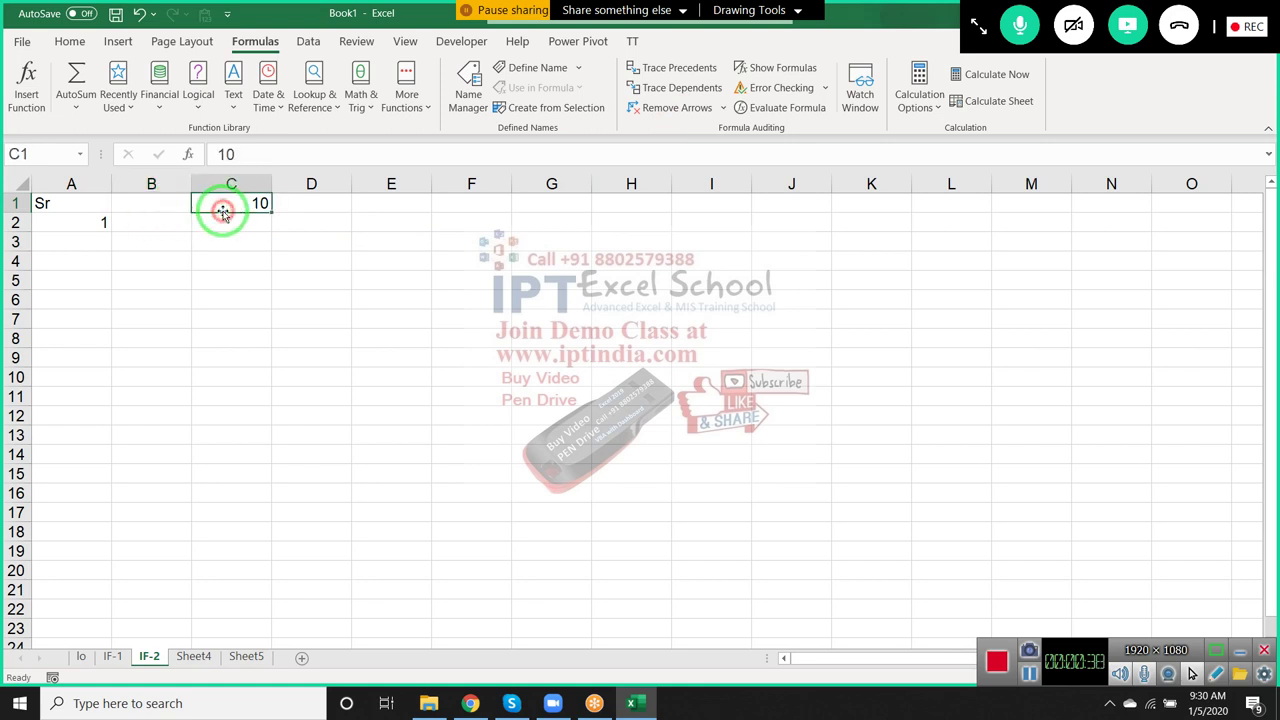
left_click(100, 240)
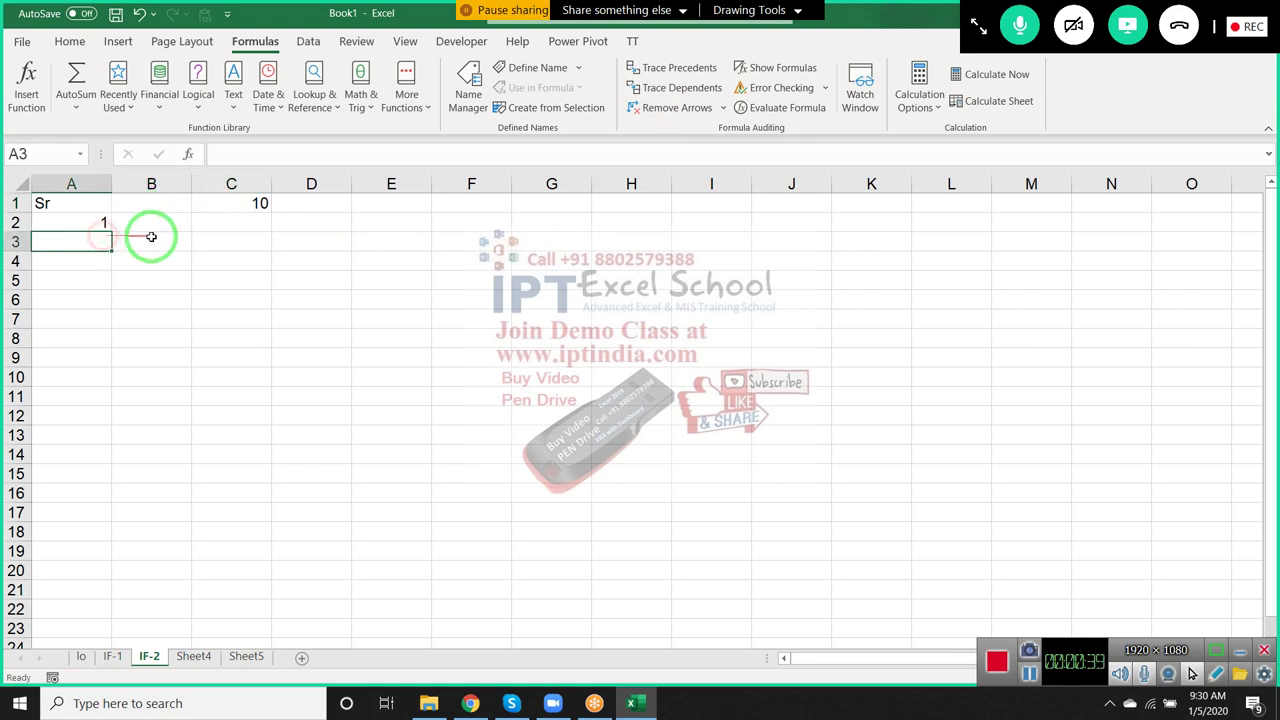
left_click(242, 212)
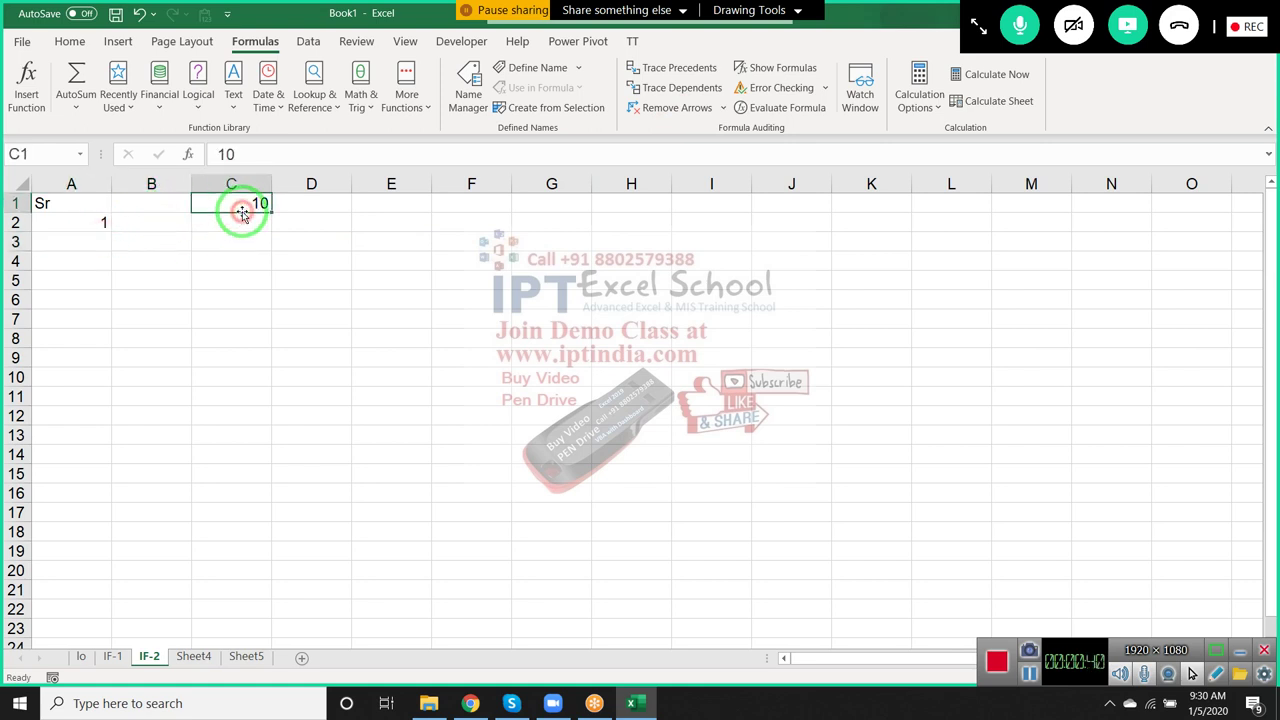
Step: Begin an IF formula in A3 testing whether A2+1 exceeds C1
double_click(103, 241)
type("=")
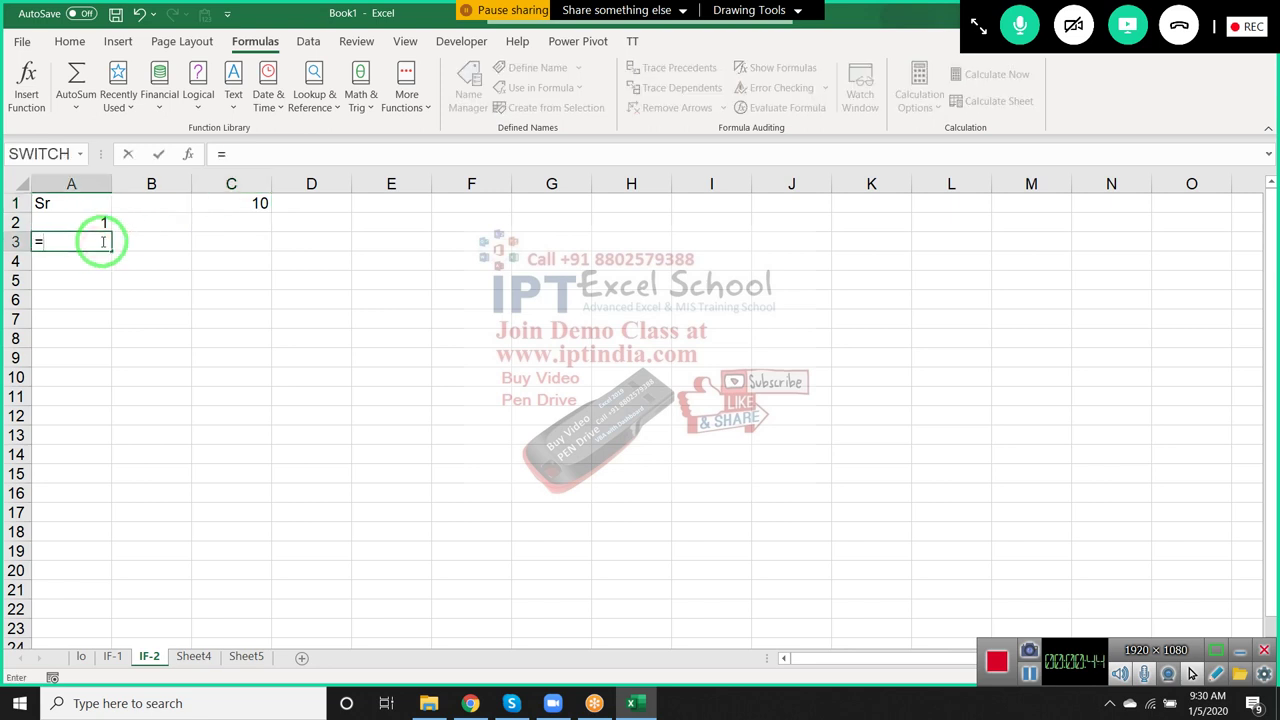
type("if")
key("Tab")
key("Up")
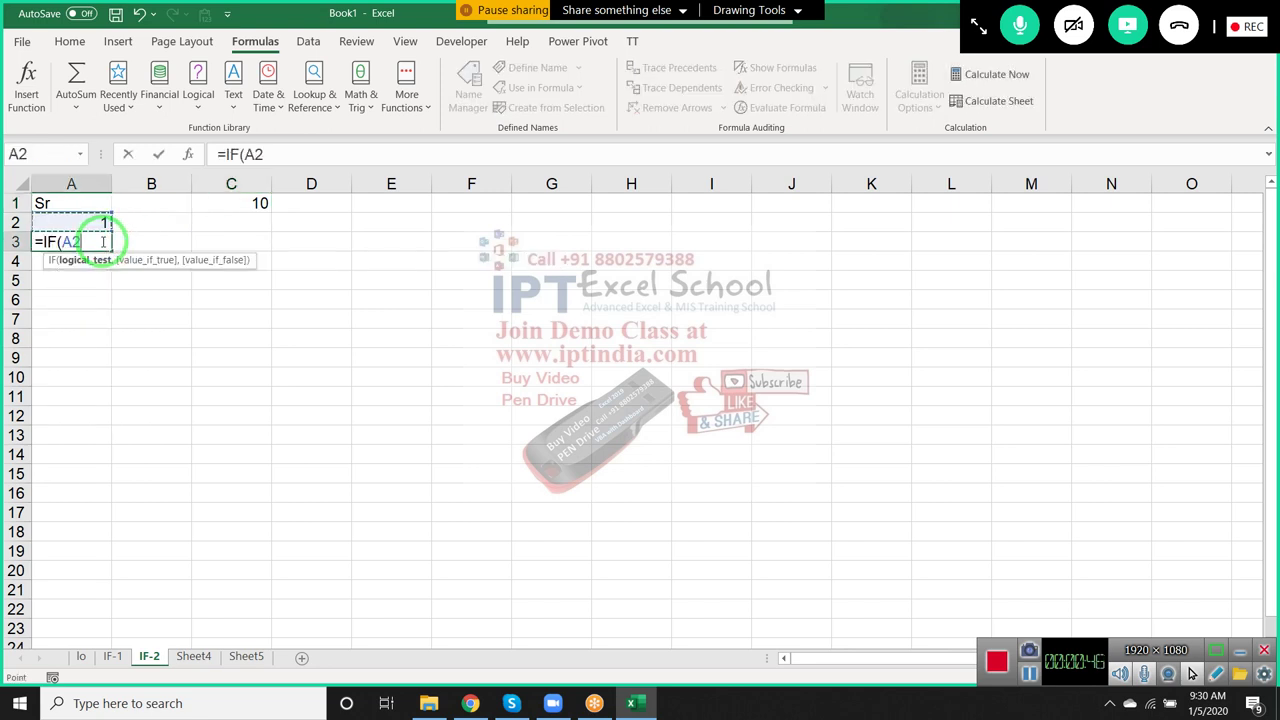
type("+1")
type(",")
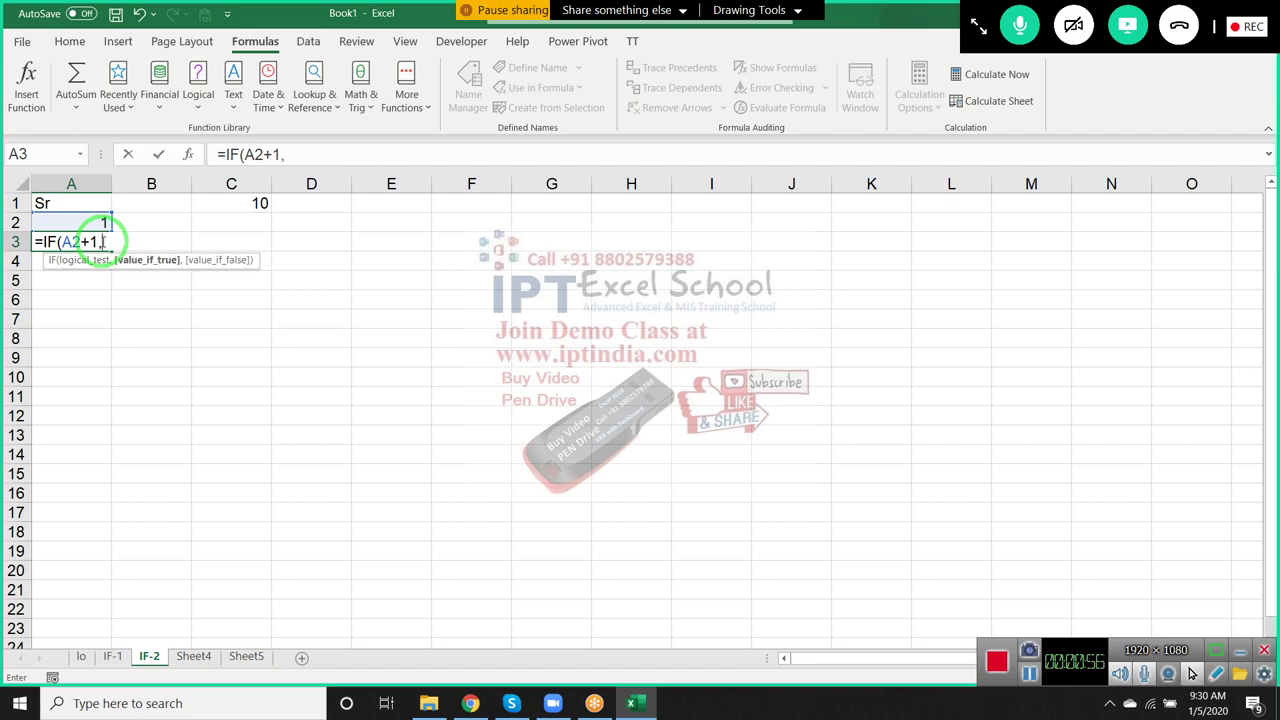
key("BackSpace")
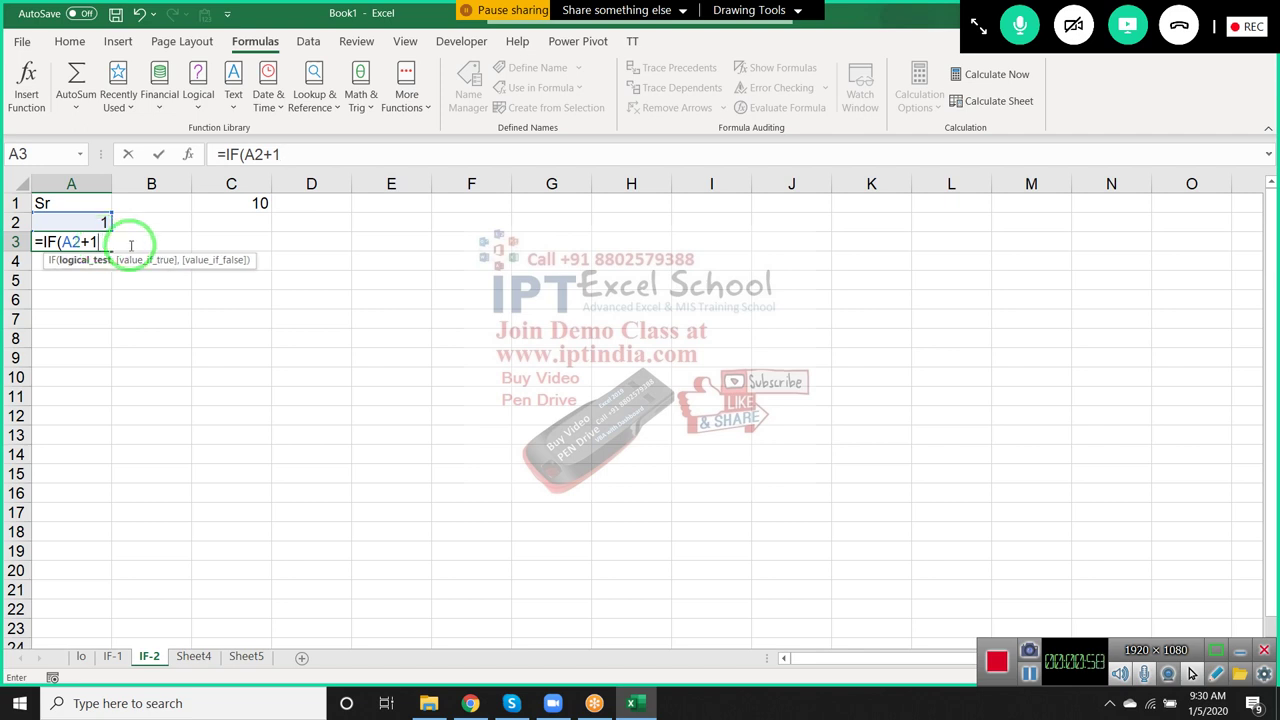
type(">")
left_click(235, 200)
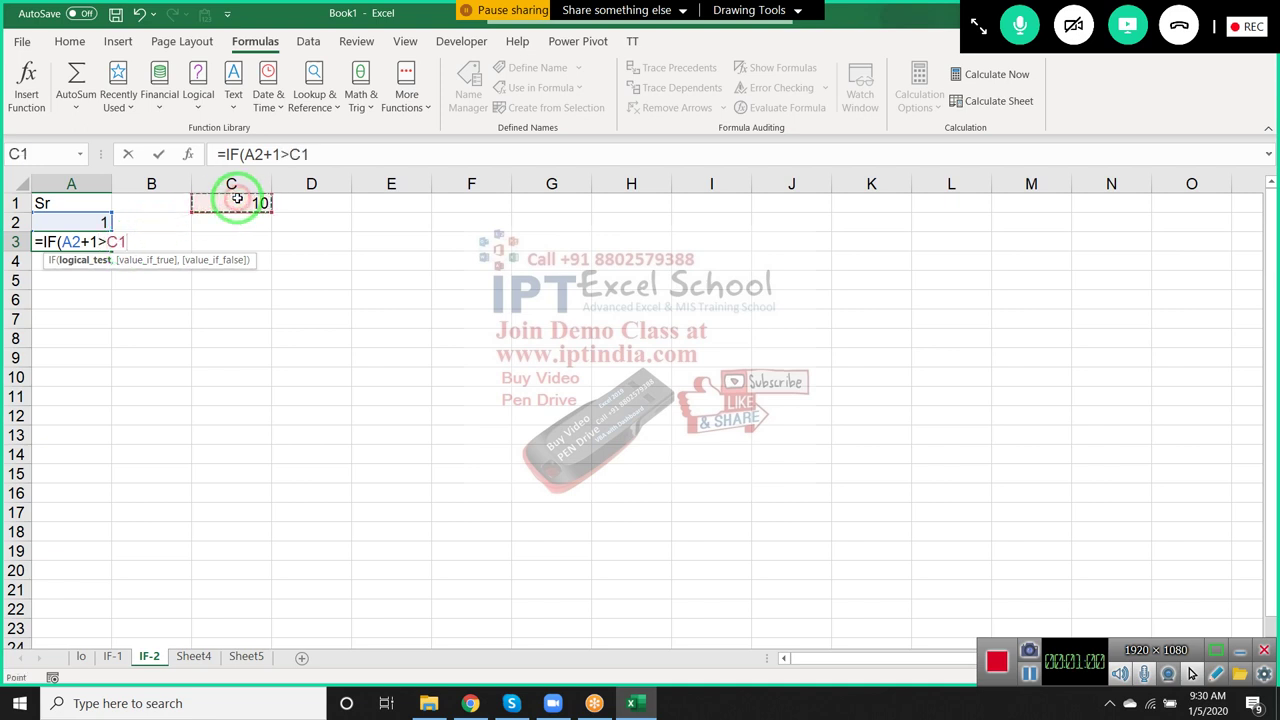
Step: Finish the IF with a blank result if true and A2+1 otherwise, and commit it
type(",")
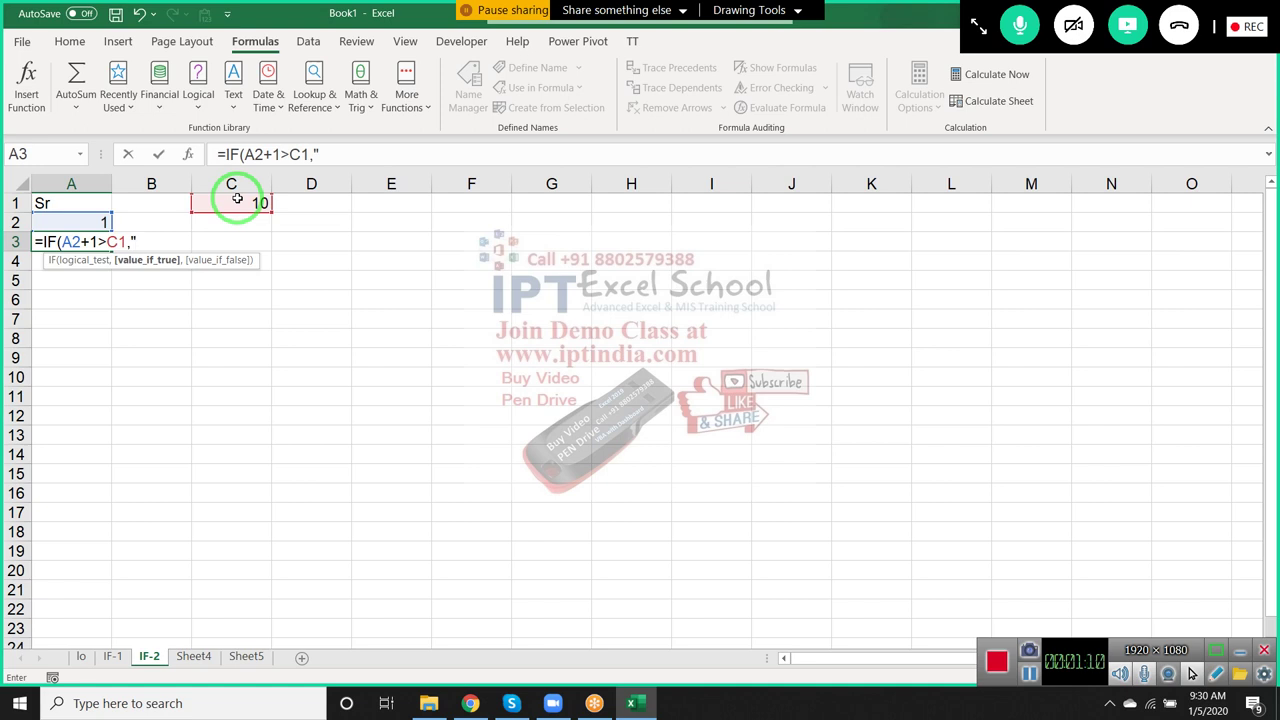
type(",")
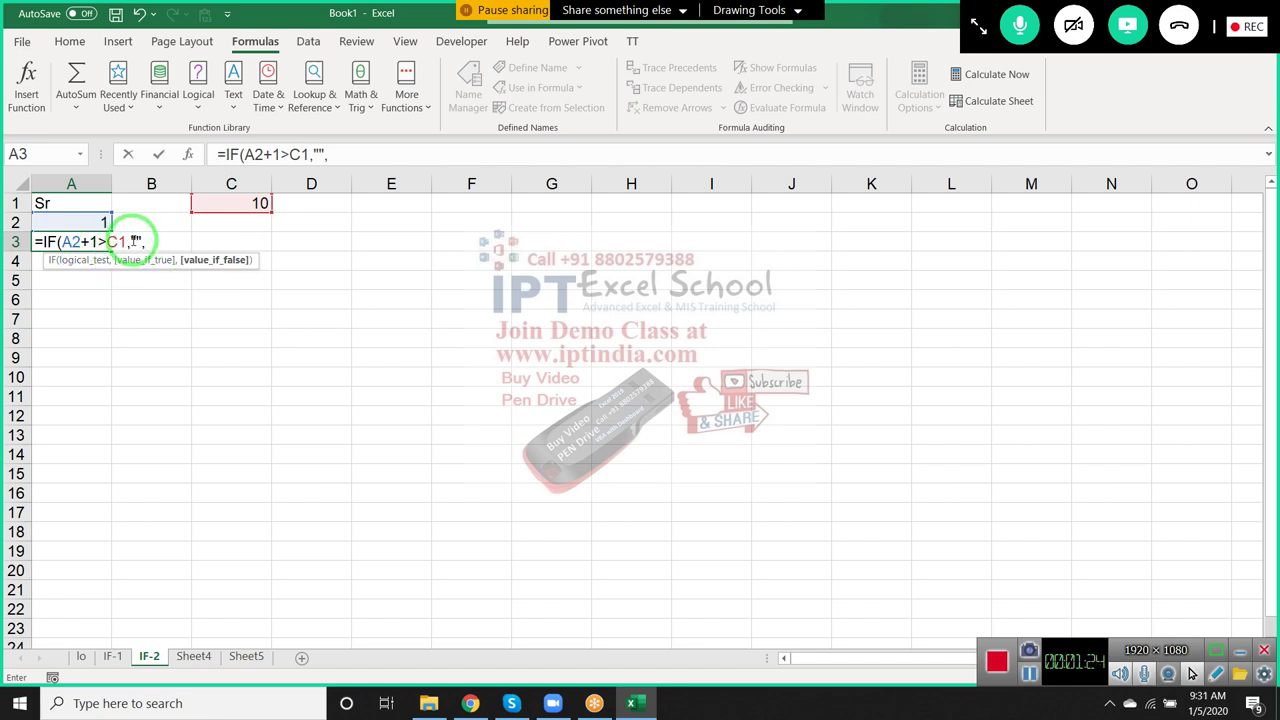
left_click(95, 221)
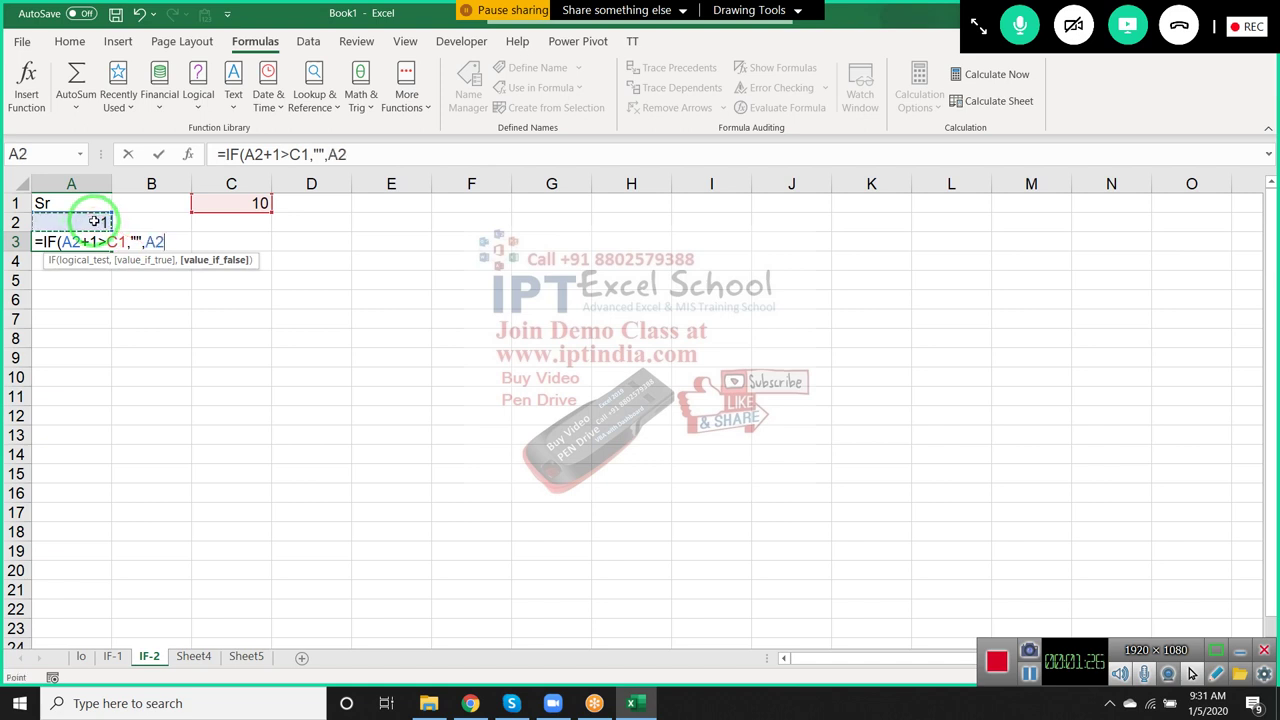
type("+1")
key("Return")
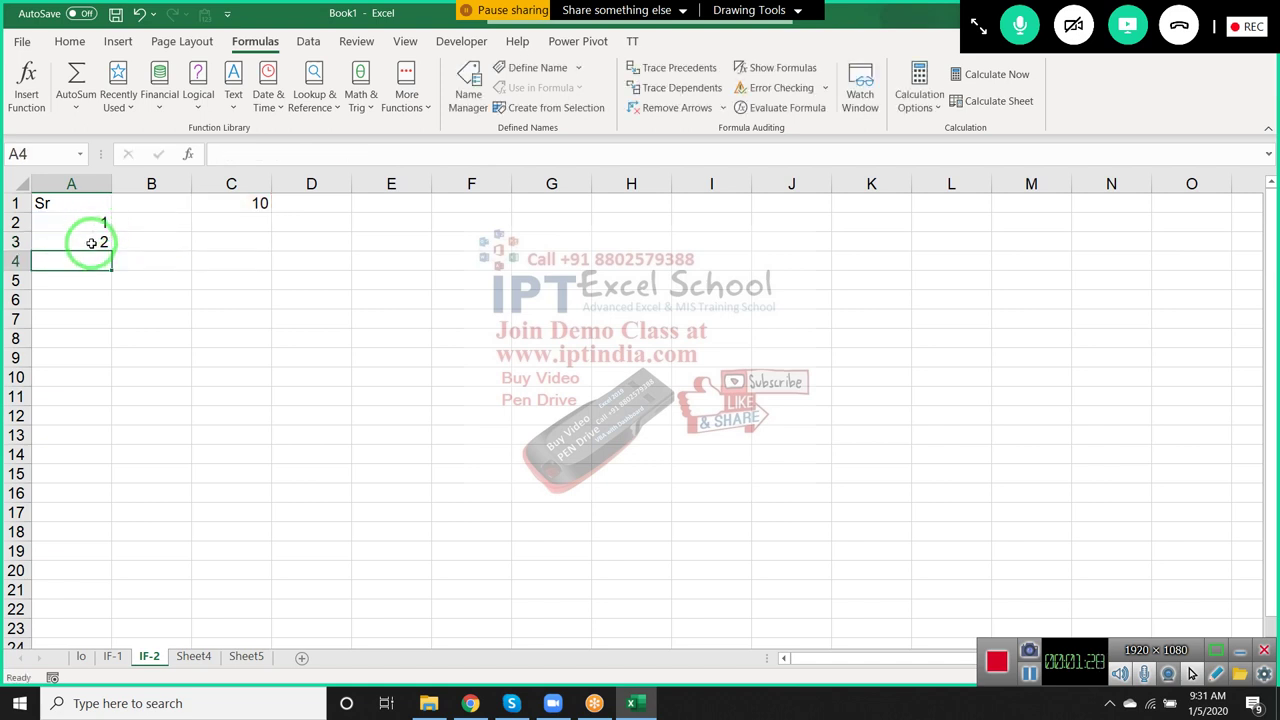
Step: Lock the limit as $C$1 in A3's formula and fill it down to A17
left_click(91, 243)
left_click_drag(111, 251, 111, 294)
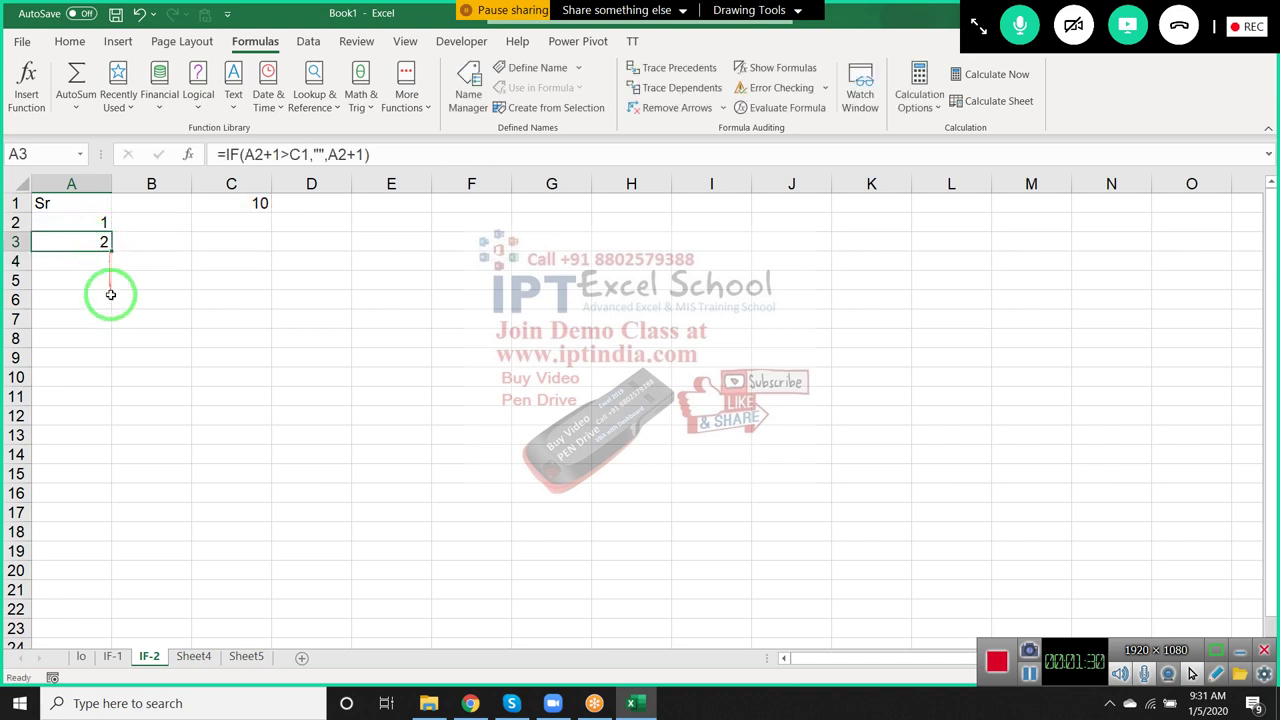
left_click(293, 153)
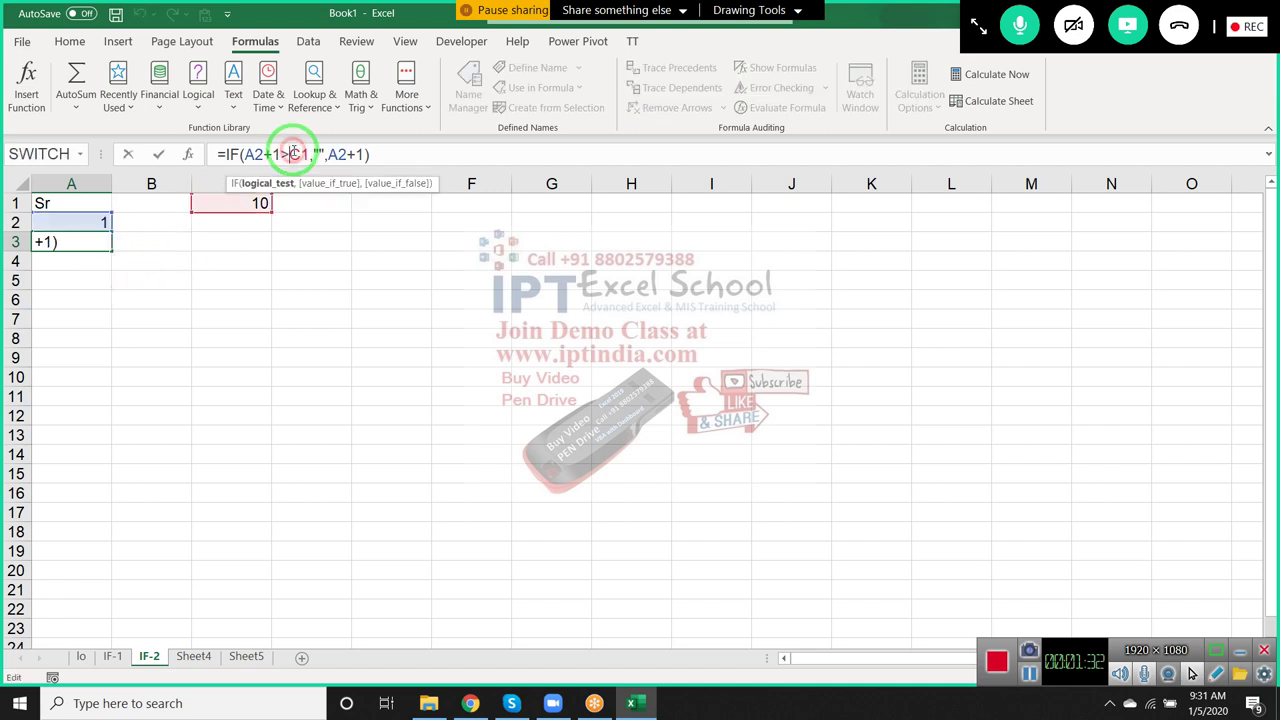
key("F4")
key("Return")
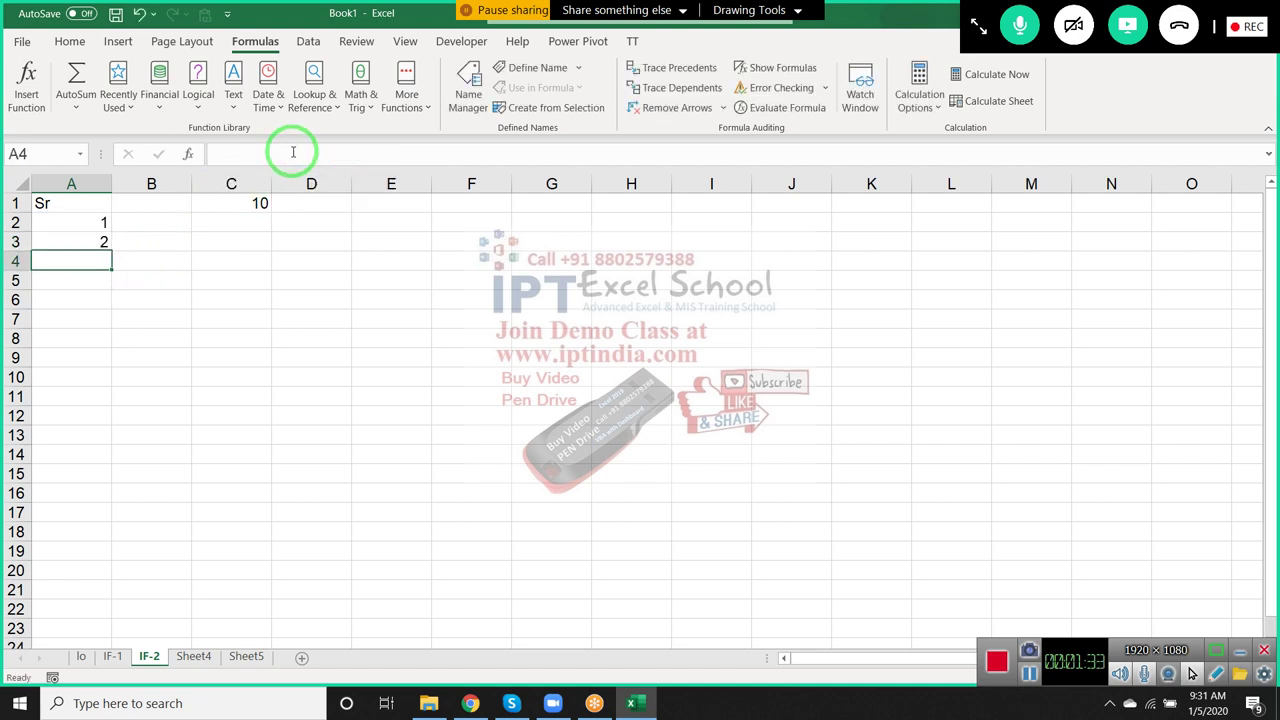
left_click(92, 246)
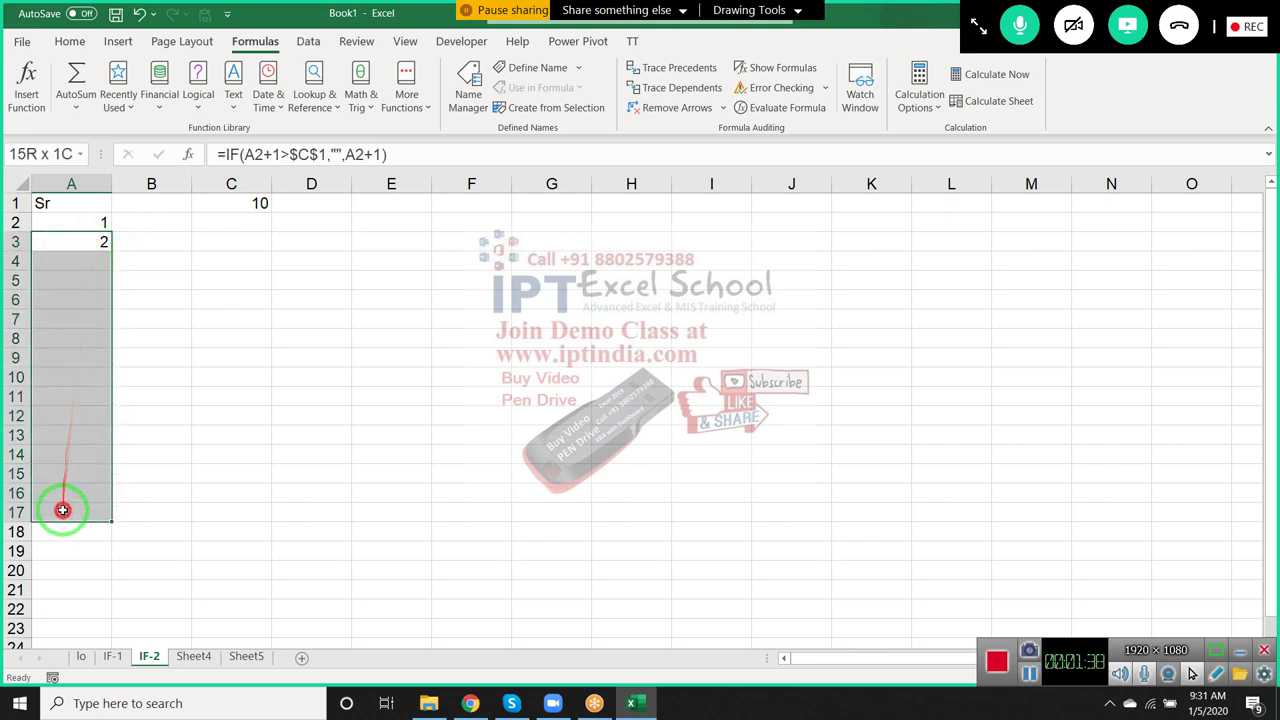
left_click_drag(92, 246, 63, 510)
Step: Complete the fill to row 17 and test a limit of 12 in C1
key("ctrl+d")
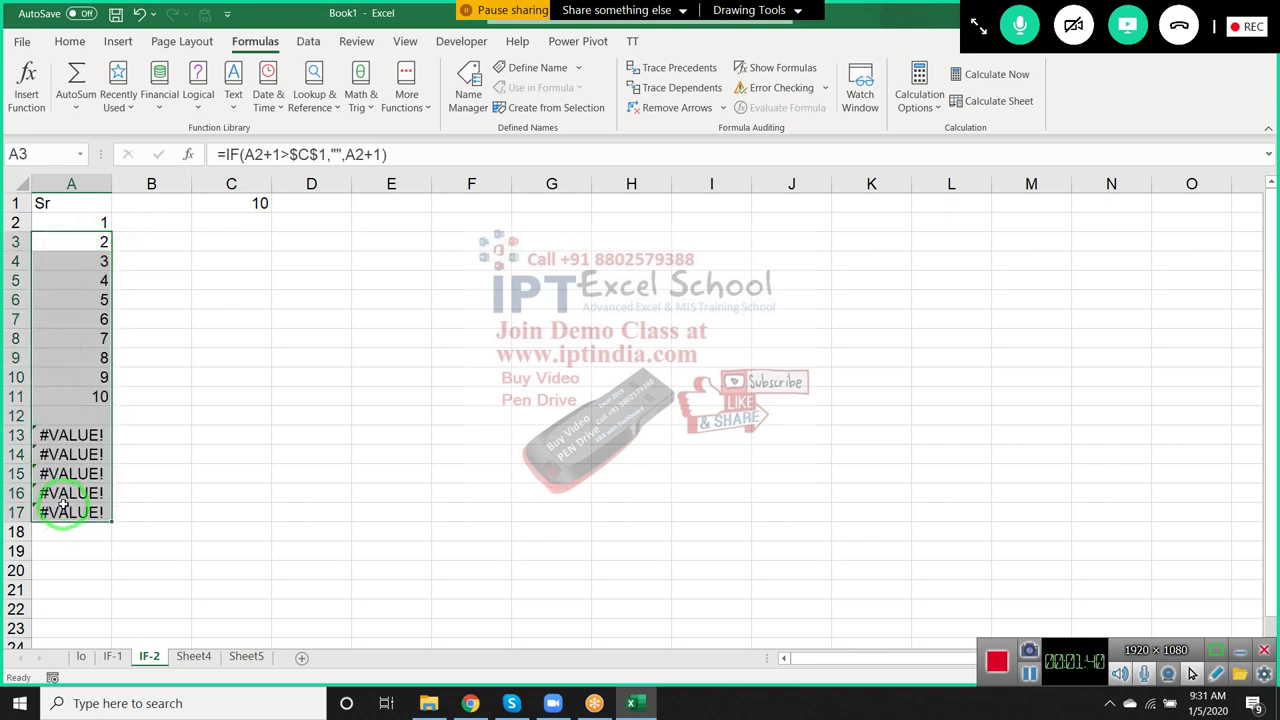
left_click(243, 355)
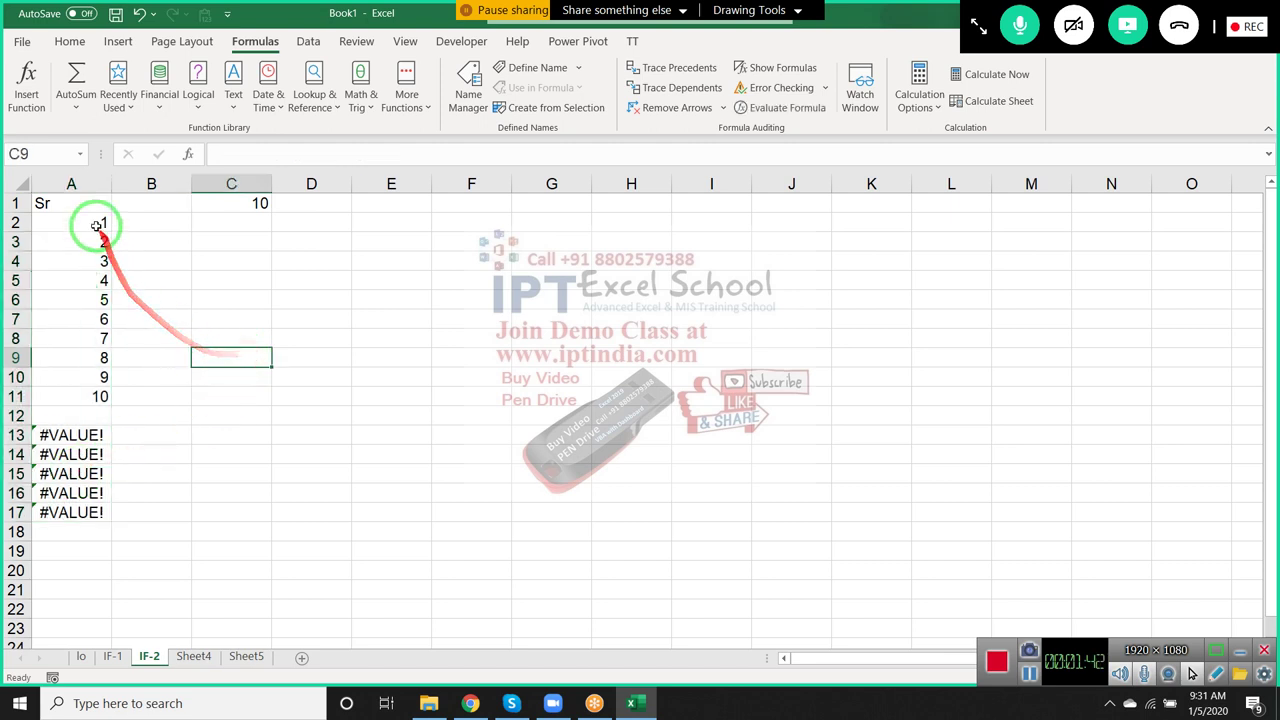
left_click(245, 201)
type("12")
key("Return")
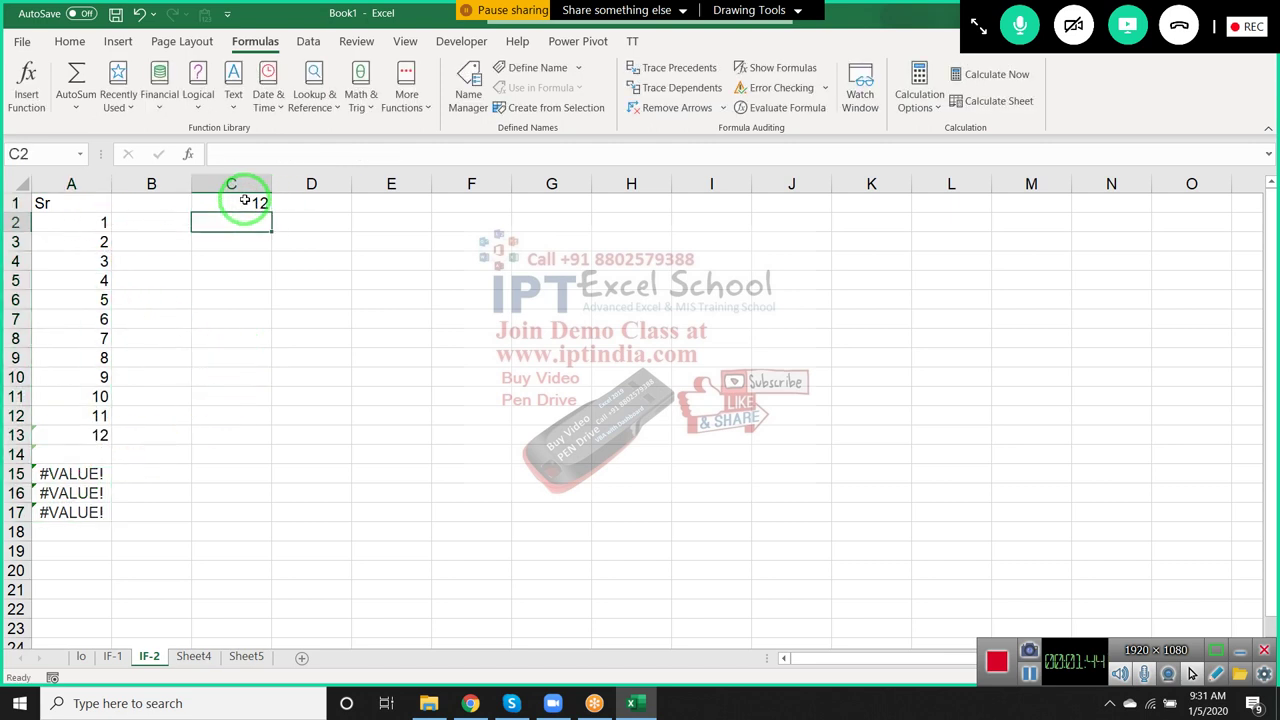
Step: Change the C1 limit to 5, then back to 10
left_click(245, 201)
type("5")
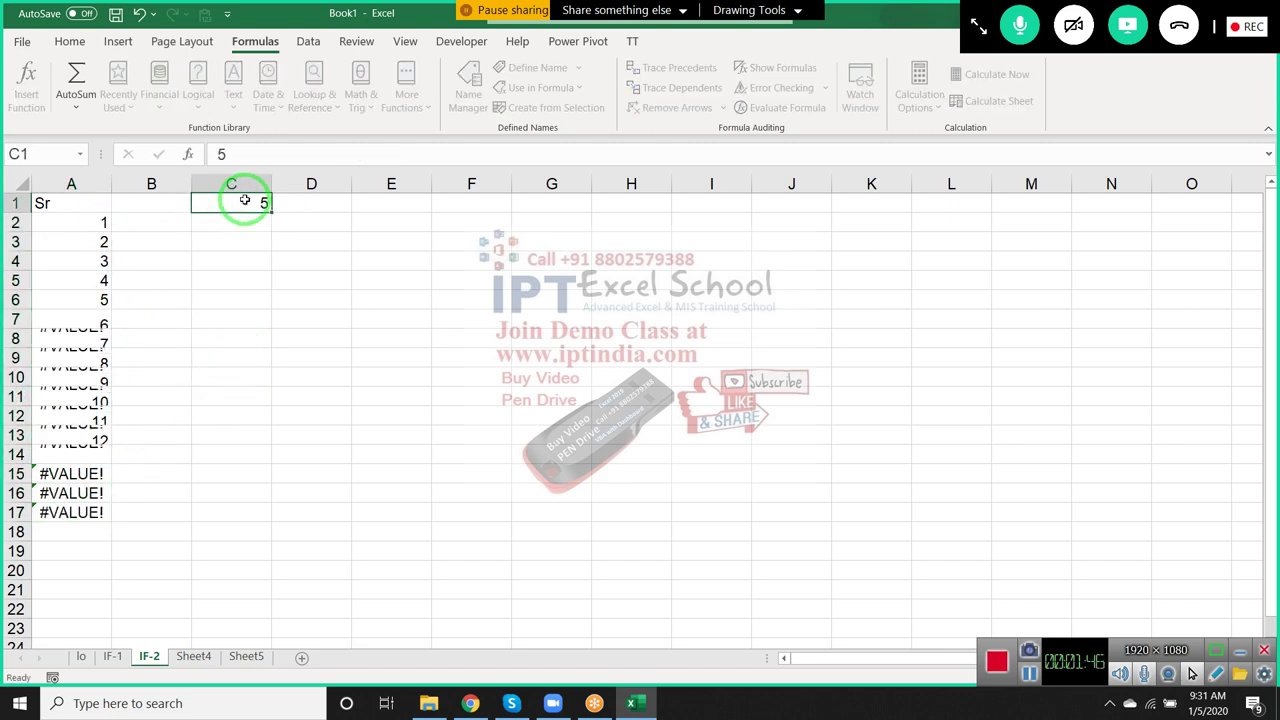
key("Return")
left_click(245, 201)
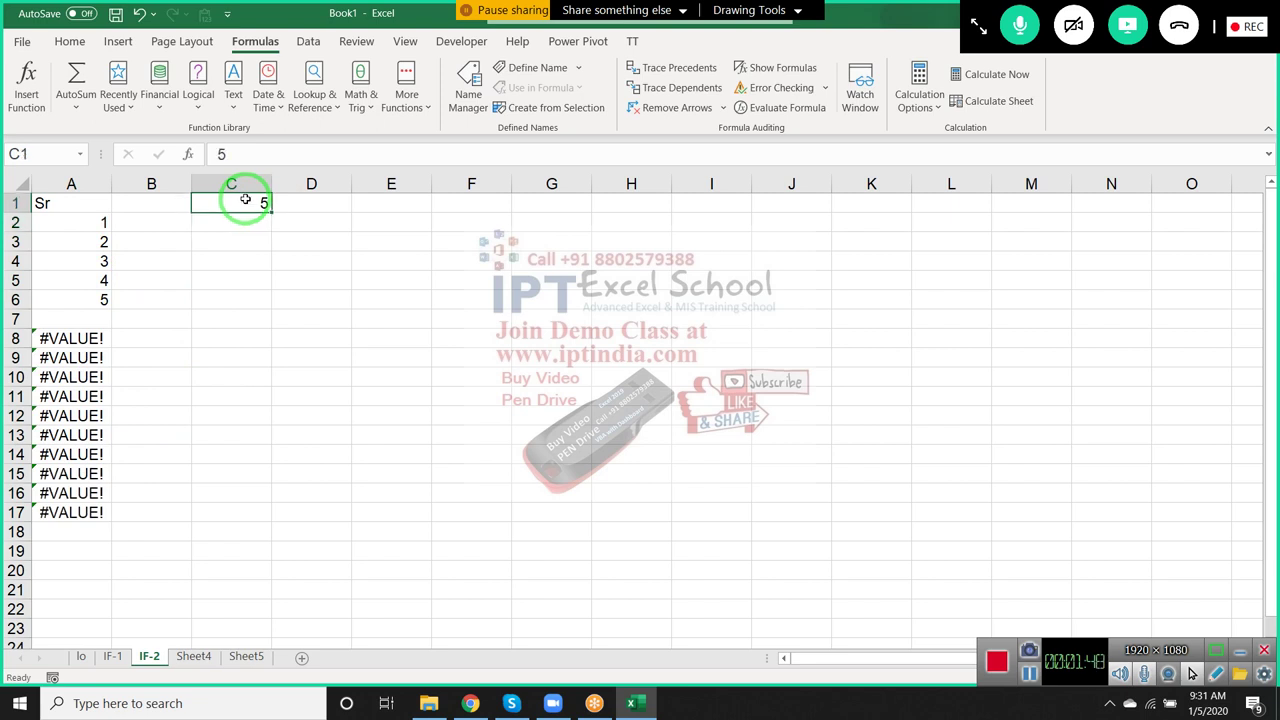
type("10")
key("Return")
left_click_drag(229, 204, 164, 256)
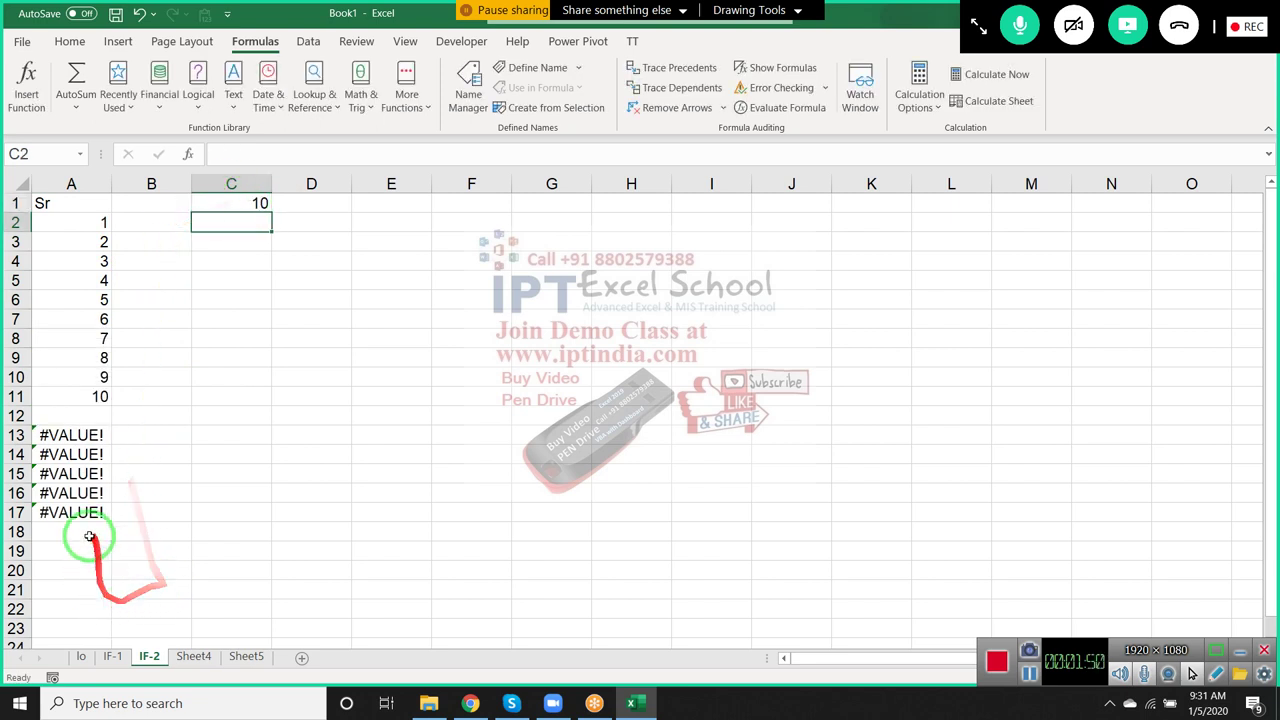
Step: Extend the formula from A17 down to A46 with Ctrl+D, then return to A3
left_click_drag(80, 512, 83, 711)
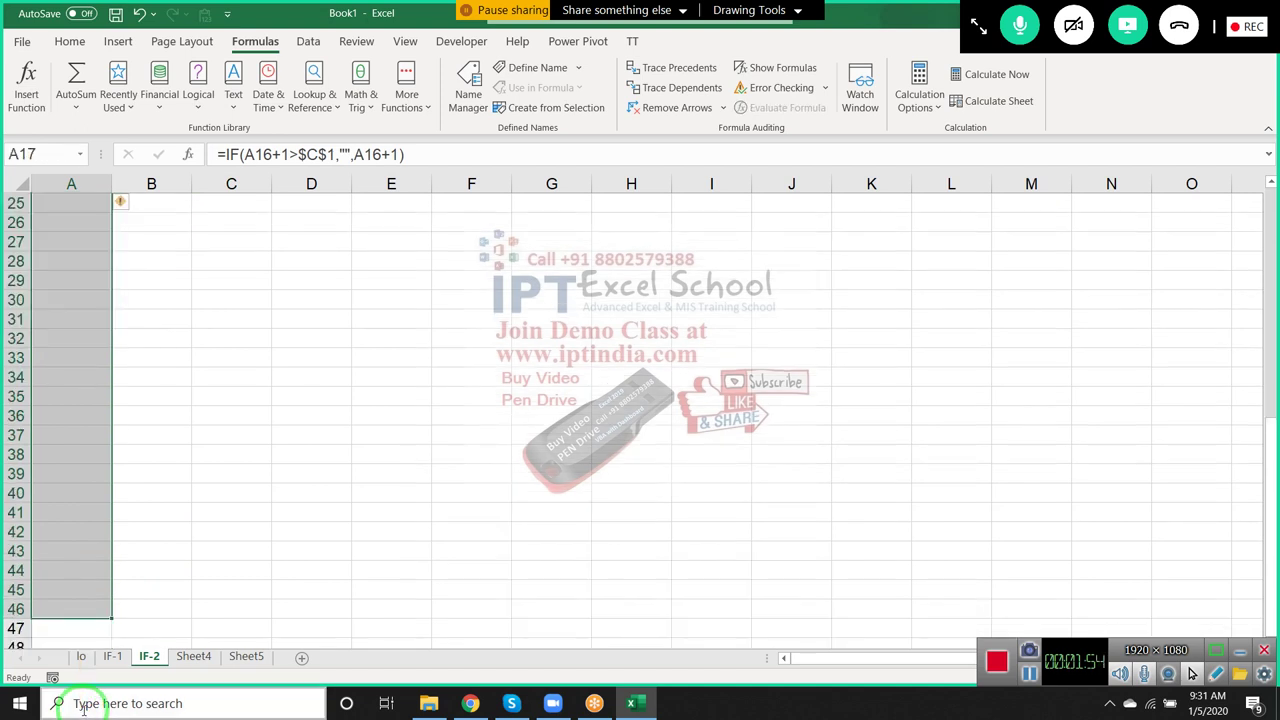
key("ctrl+d")
left_click(70, 609)
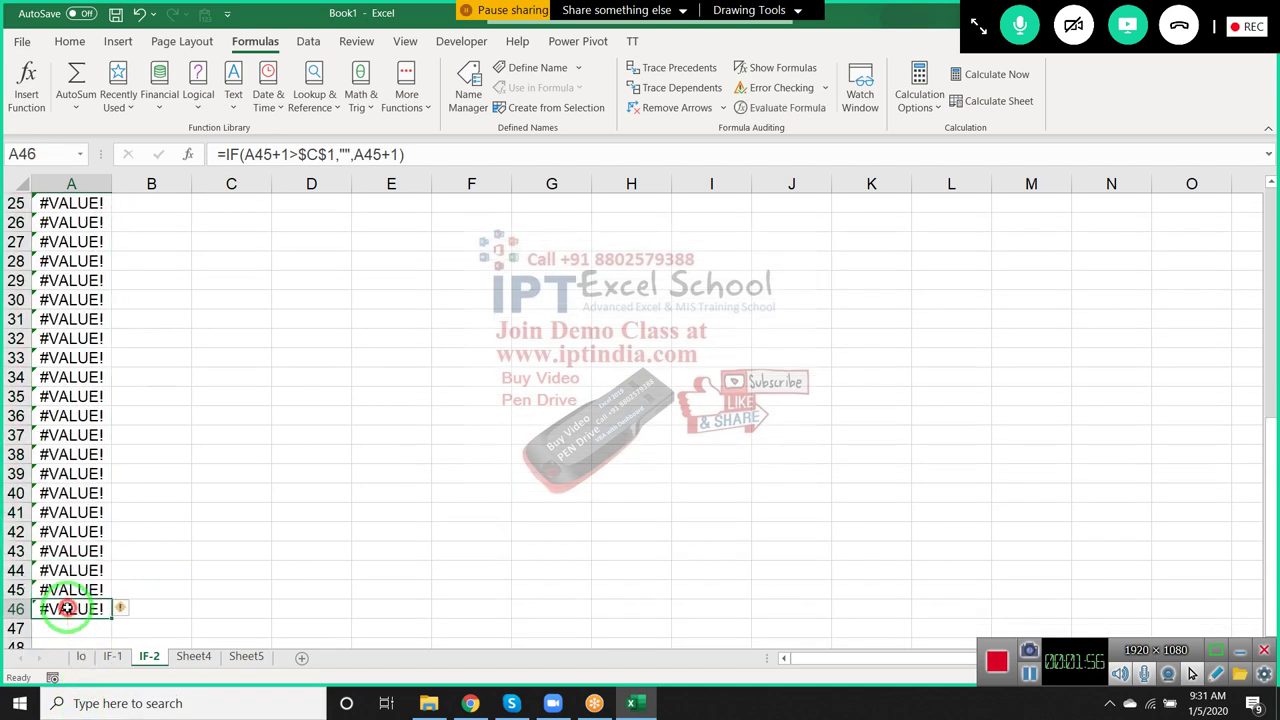
scroll(65, 609, "up", 2)
scroll(65, 609, "up", 3)
scroll(67, 609, "up", 3)
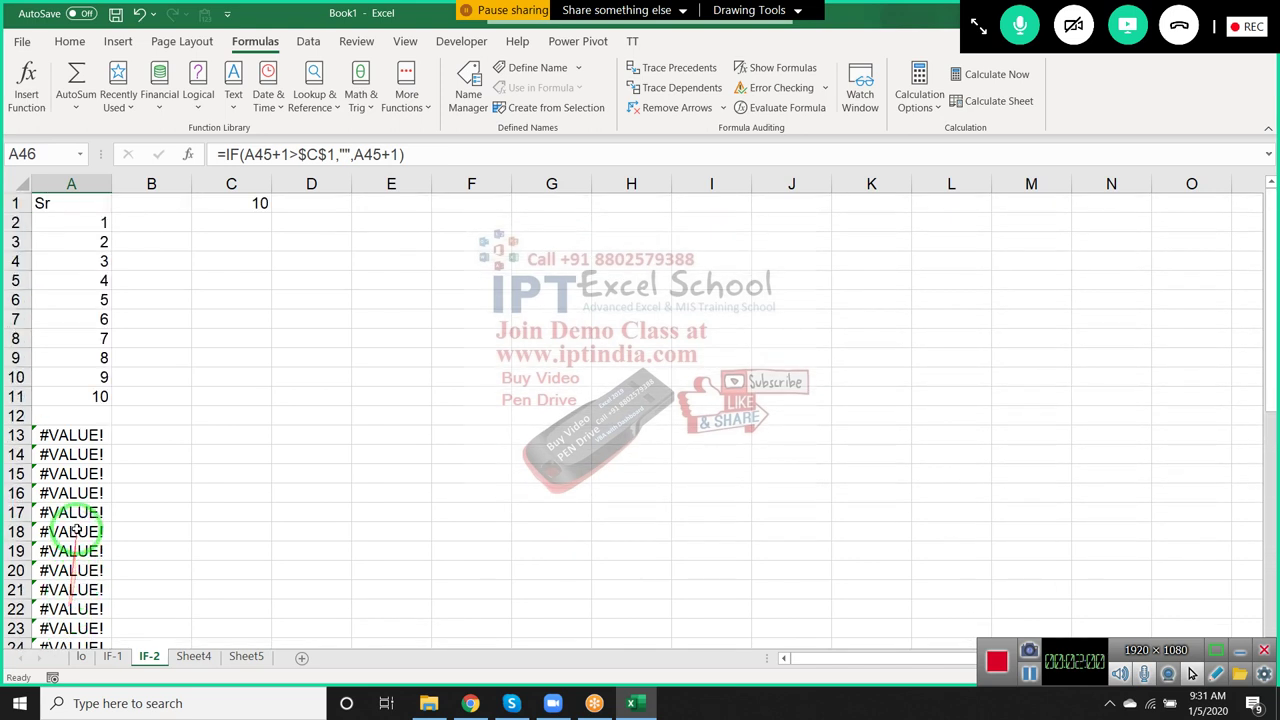
left_click_drag(70, 435, 72, 531)
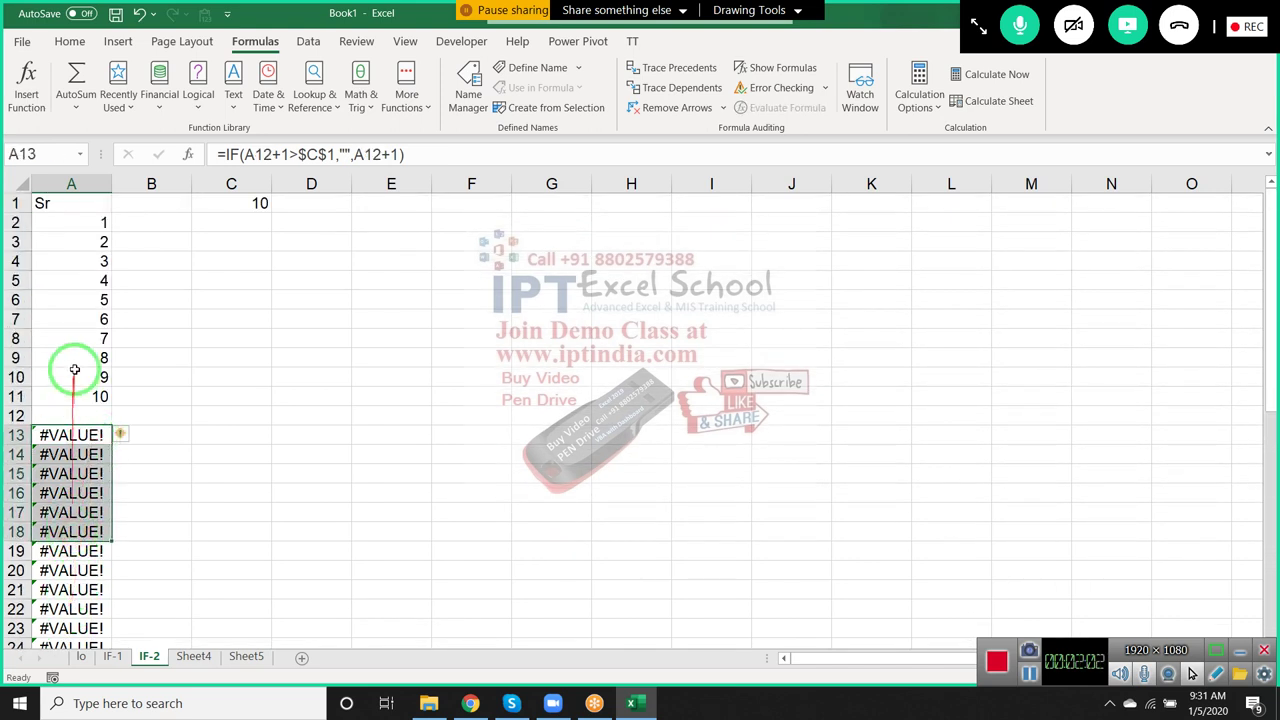
left_click(94, 240)
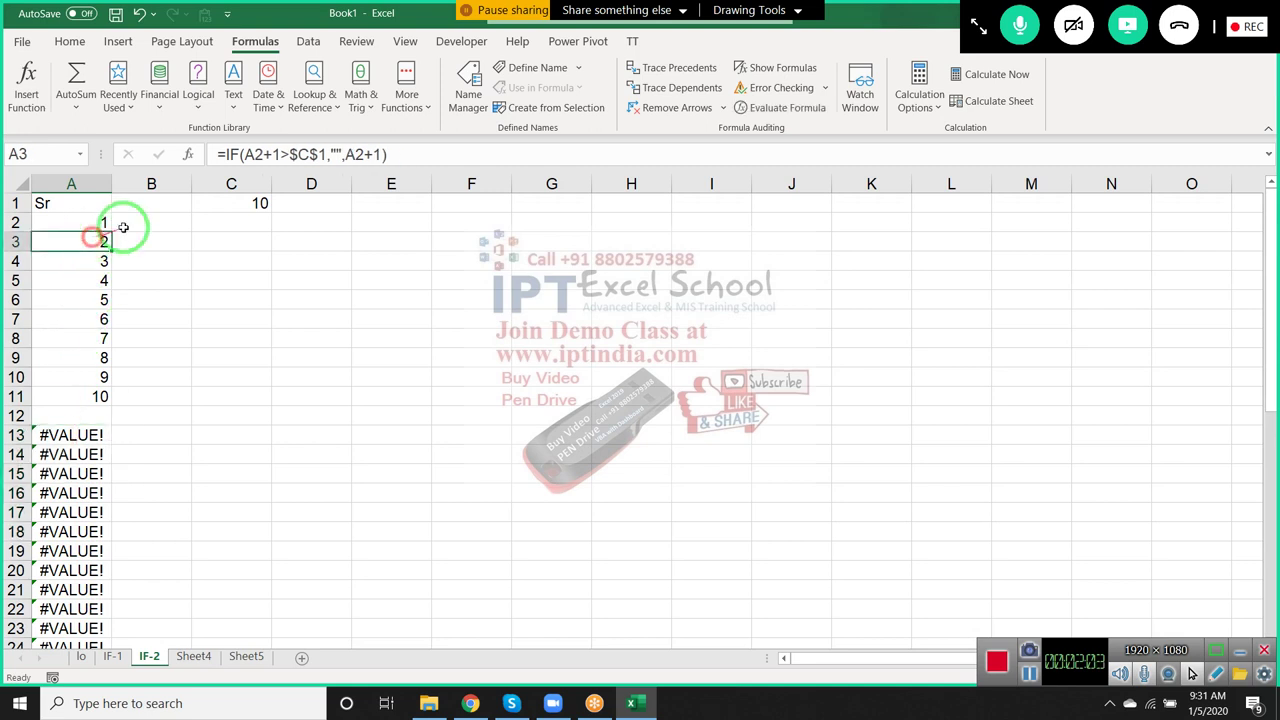
Step: Wrap A3's formula as =IFERROR(IF(A2+1>$C$1,"",A2+1),"")
left_click(262, 155)
type("i")
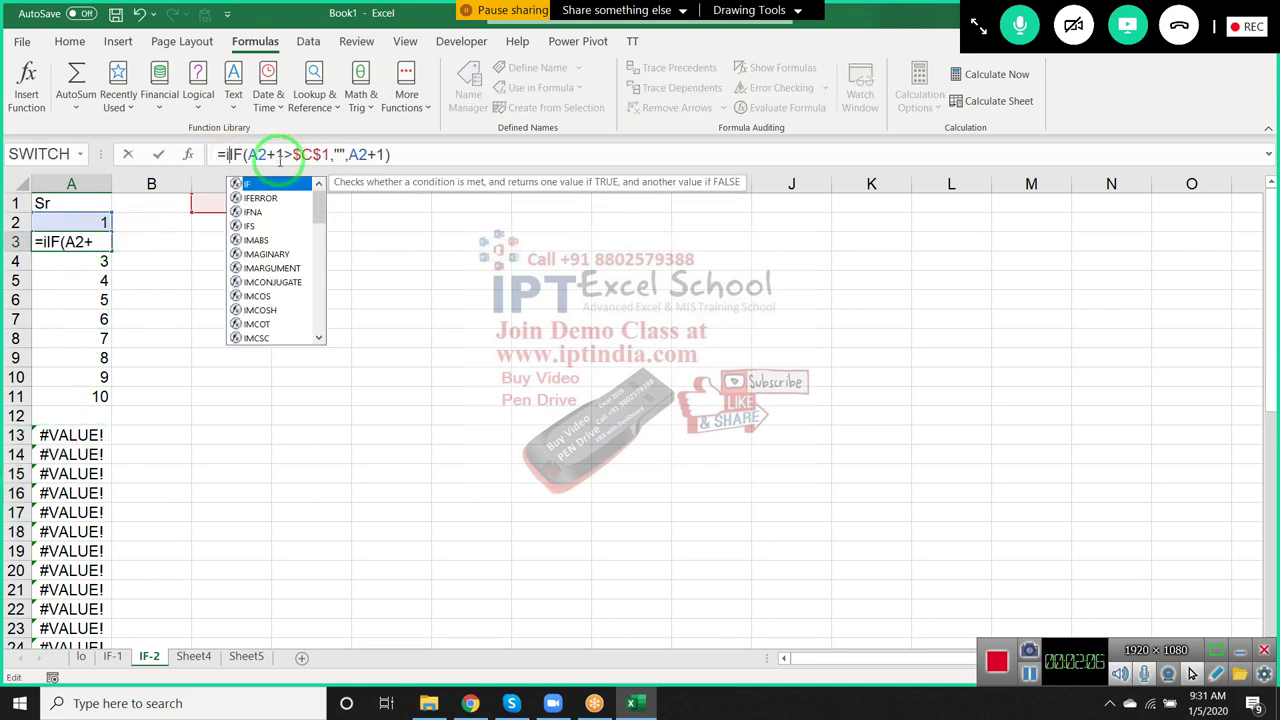
type("f")
key("Down")
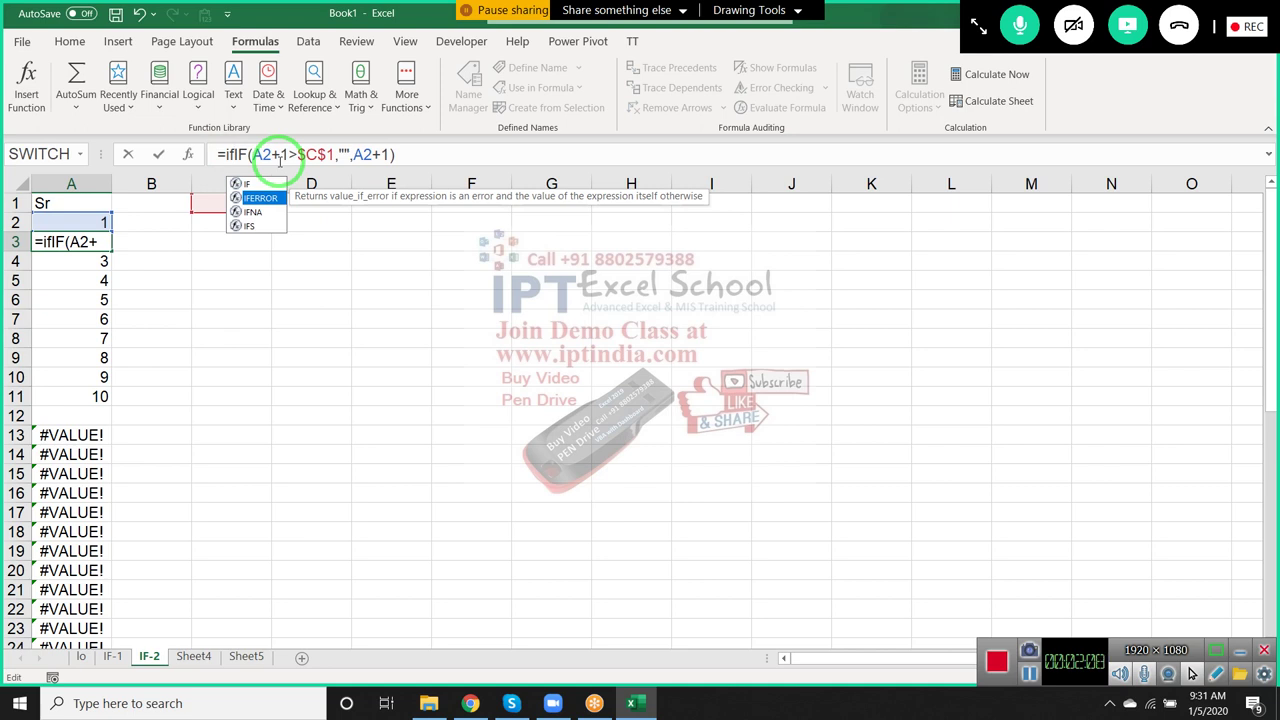
key("Tab")
left_click_drag(298, 152, 505, 158)
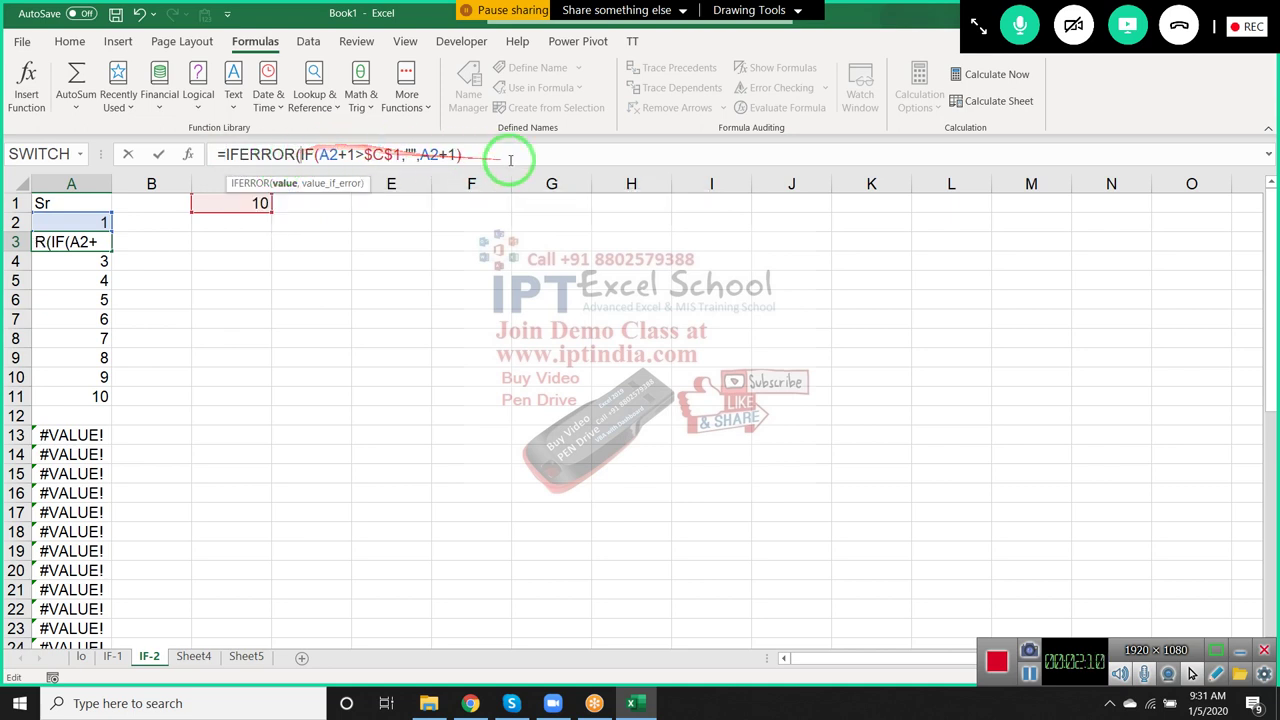
type(",\"\"")
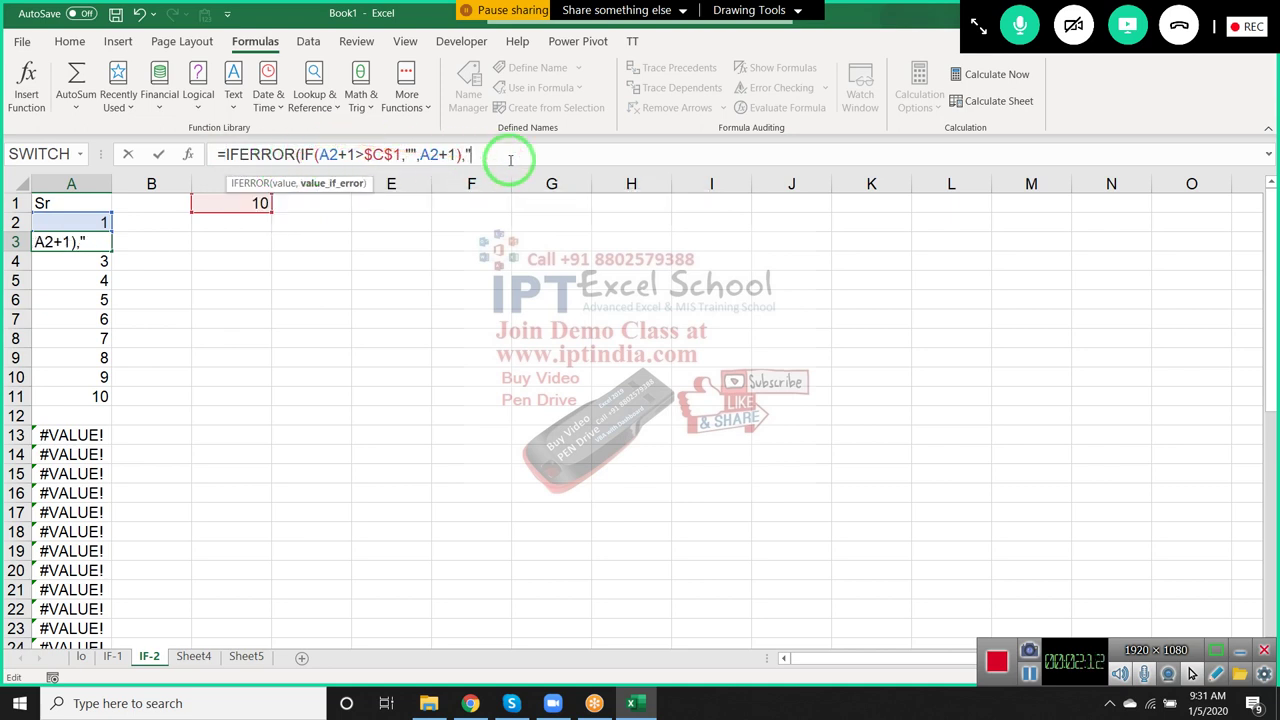
type(")")
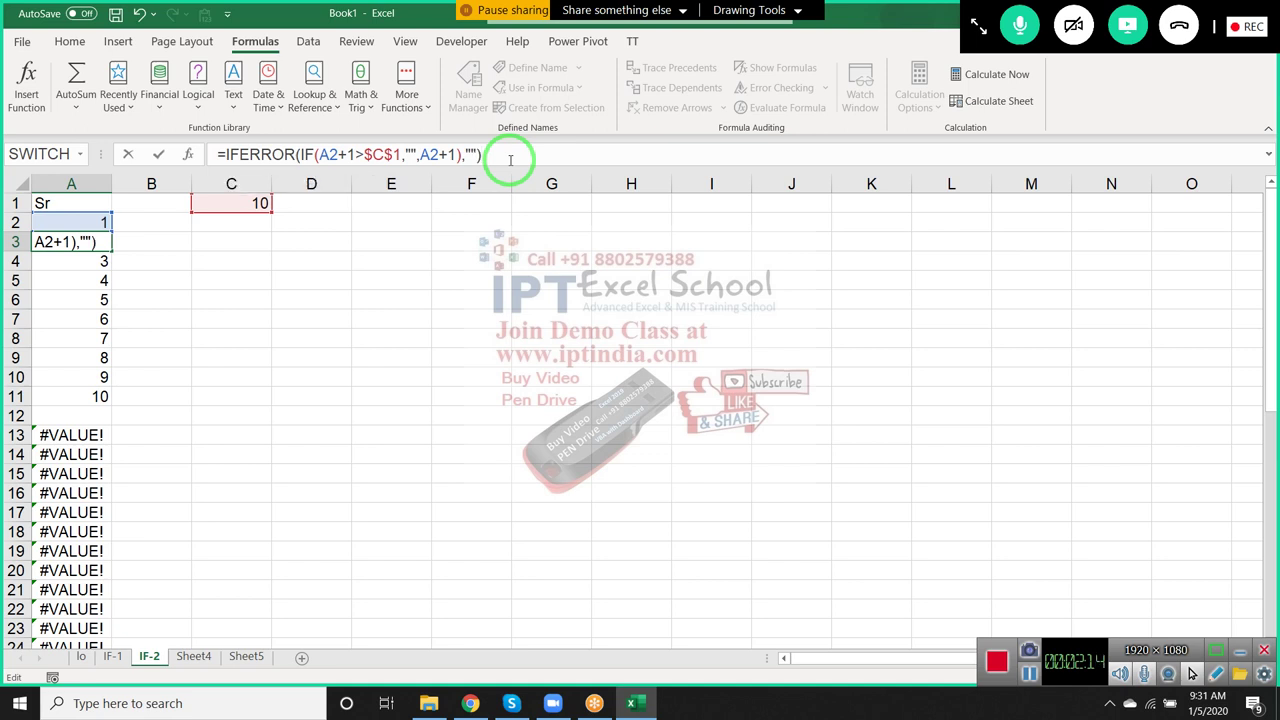
key("Return")
key("Up")
Step: Fill the IFERROR formula down column A and highlight its inner IF part
left_click_drag(500, 160, 174, 218)
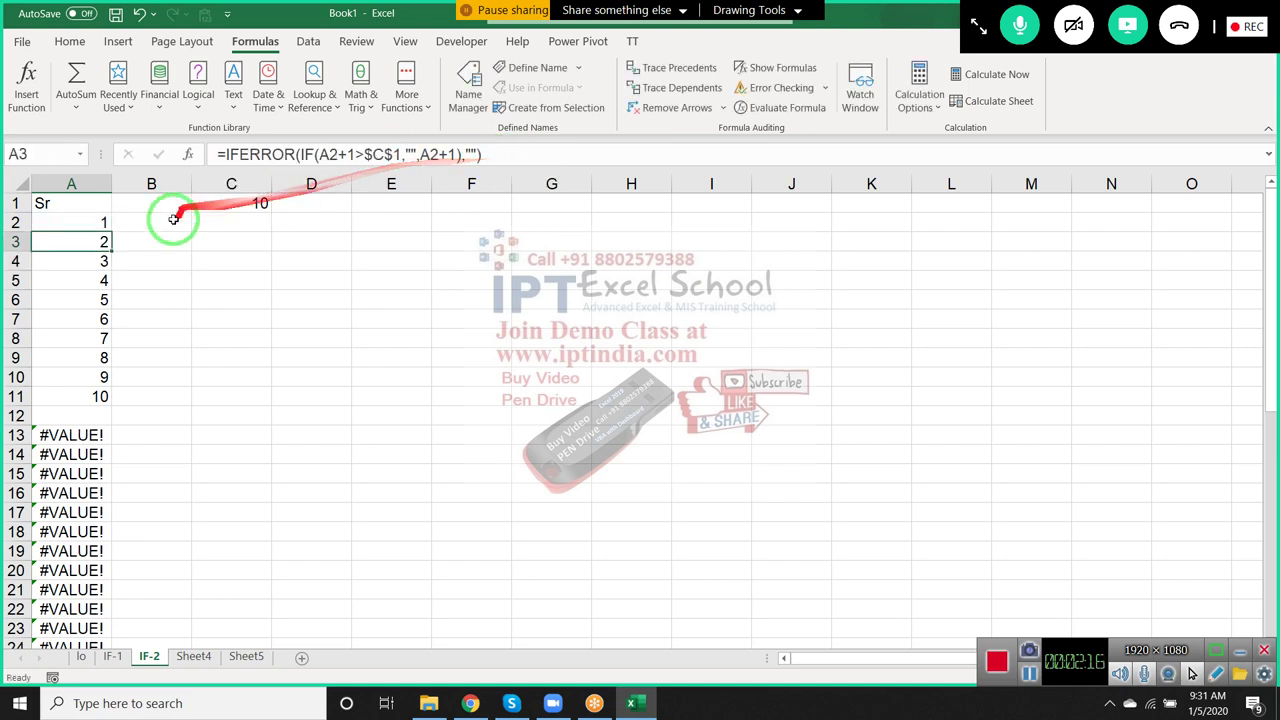
double_click(112, 250)
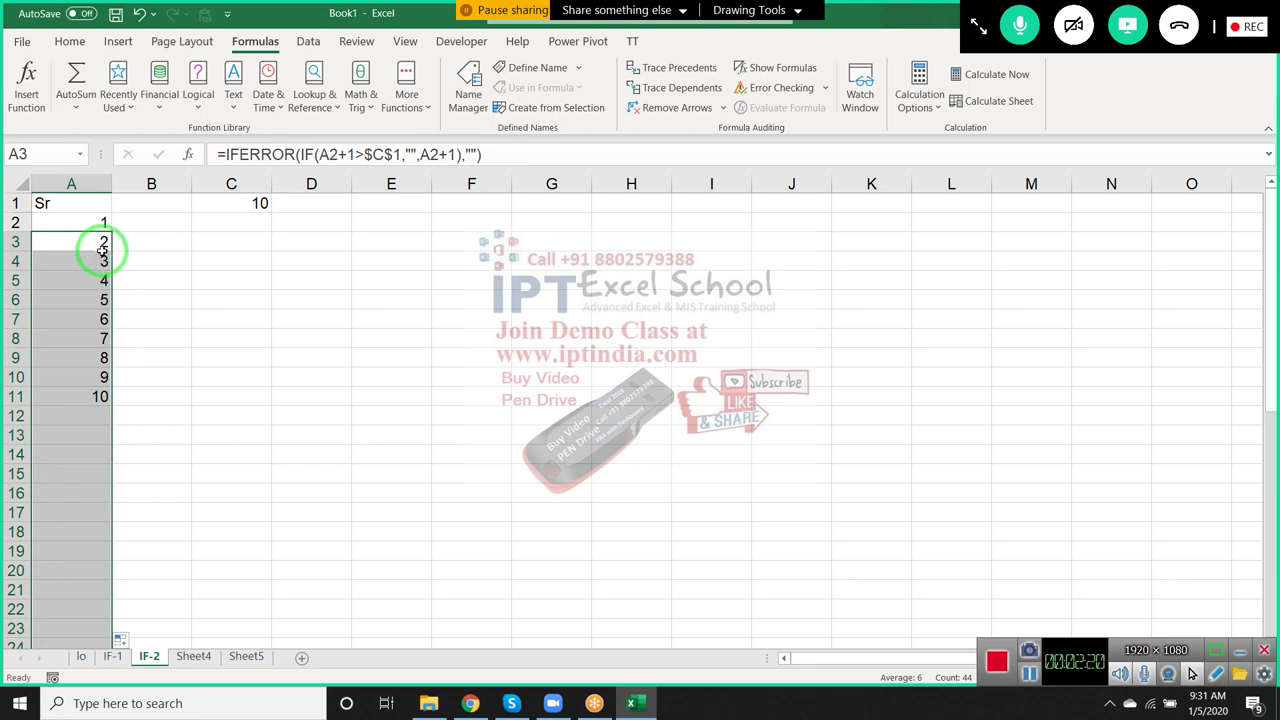
left_click_drag(104, 258, 223, 241)
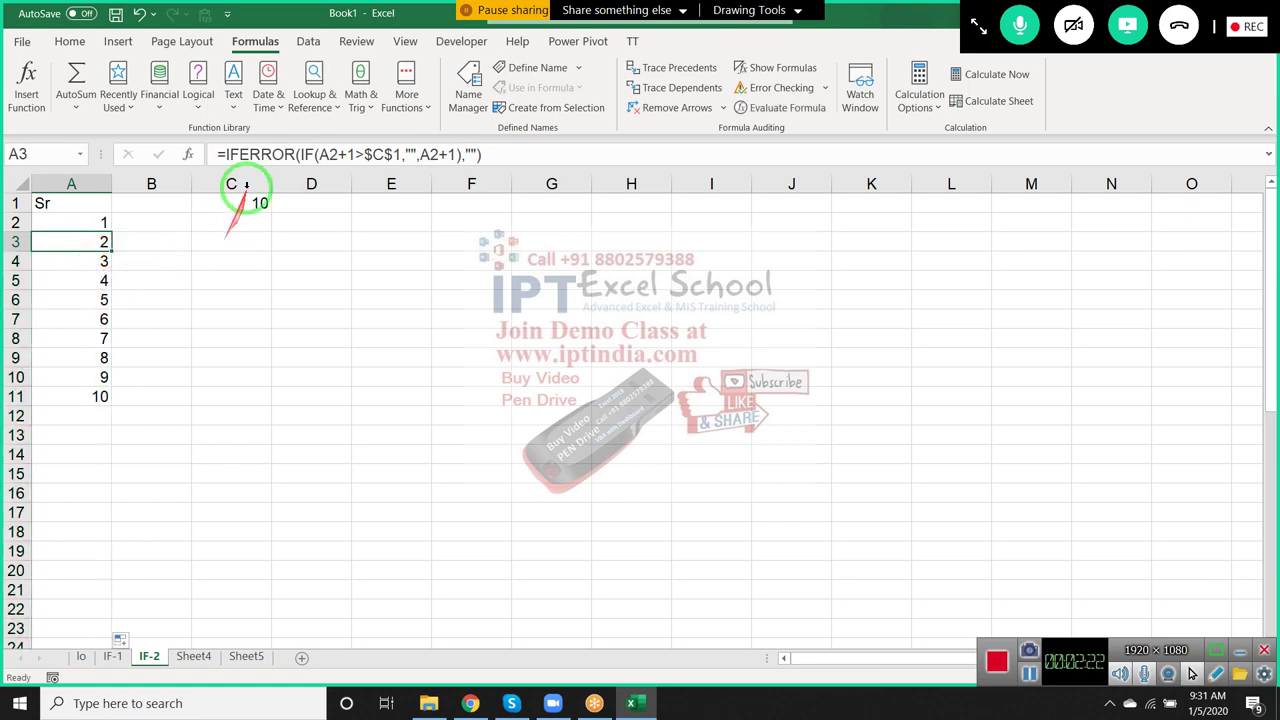
left_click_drag(302, 155, 463, 158)
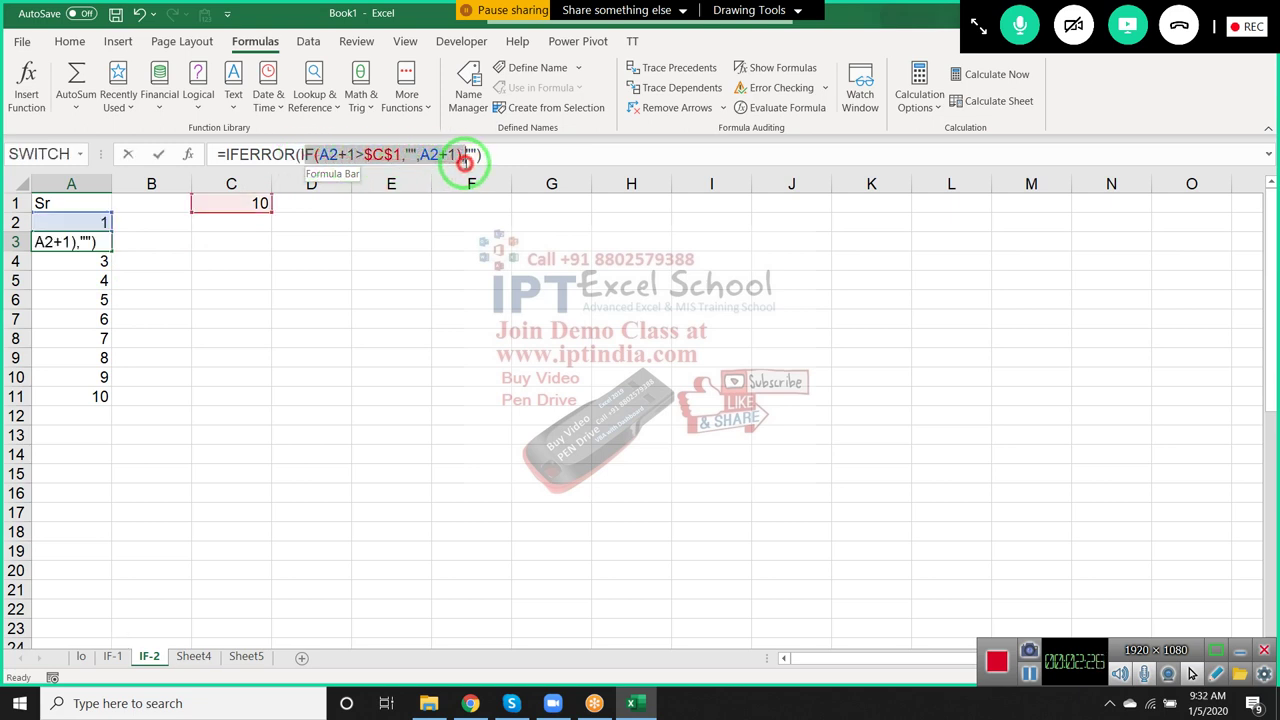
left_click_drag(465, 160, 466, 158)
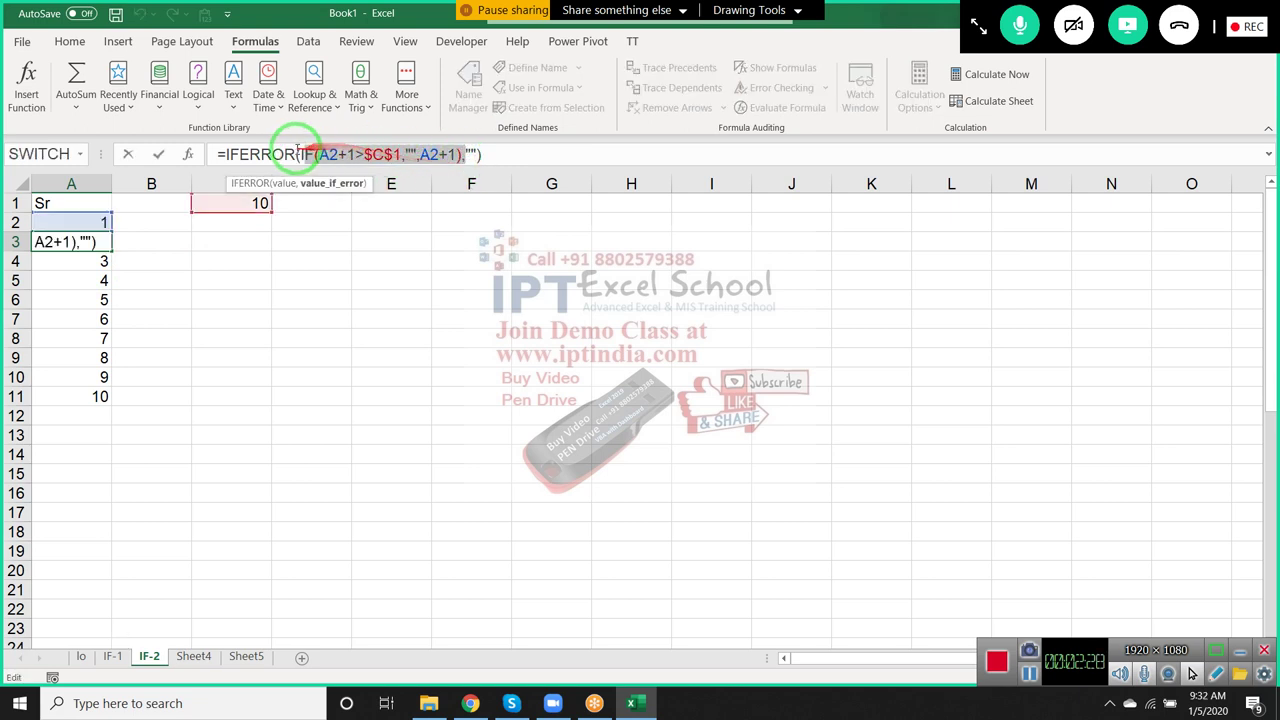
double_click(471, 154)
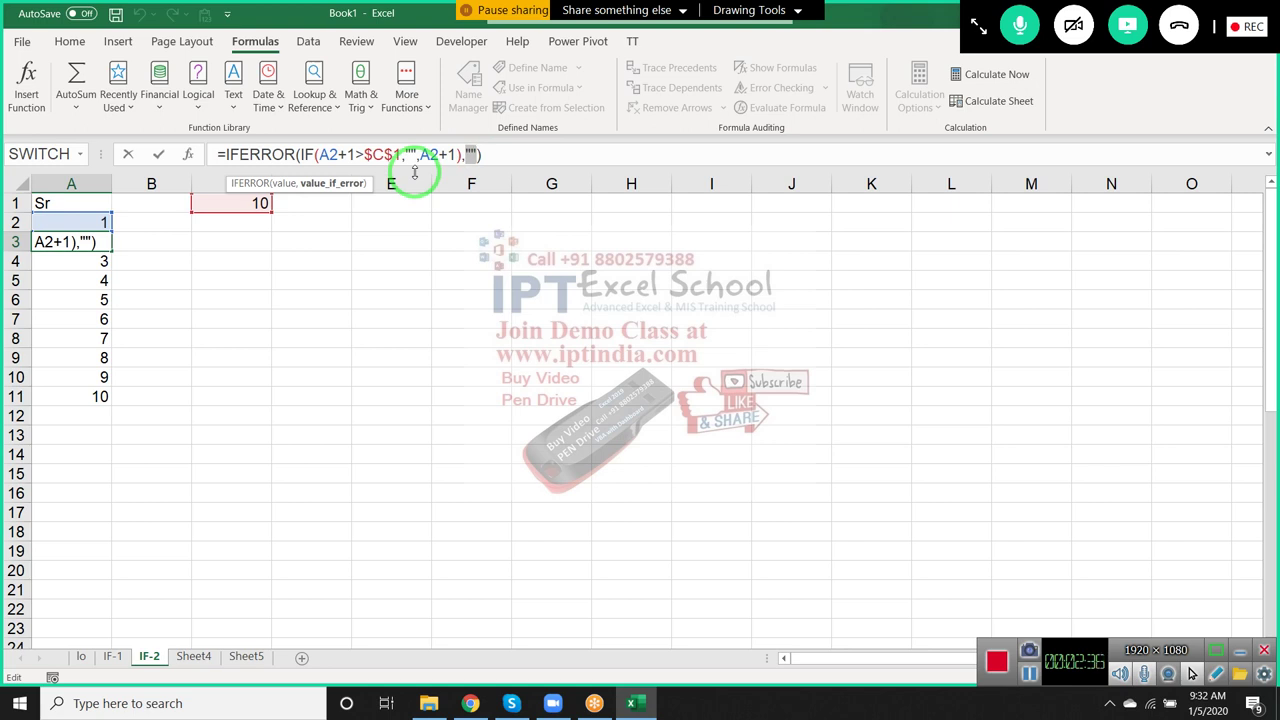
key("Return")
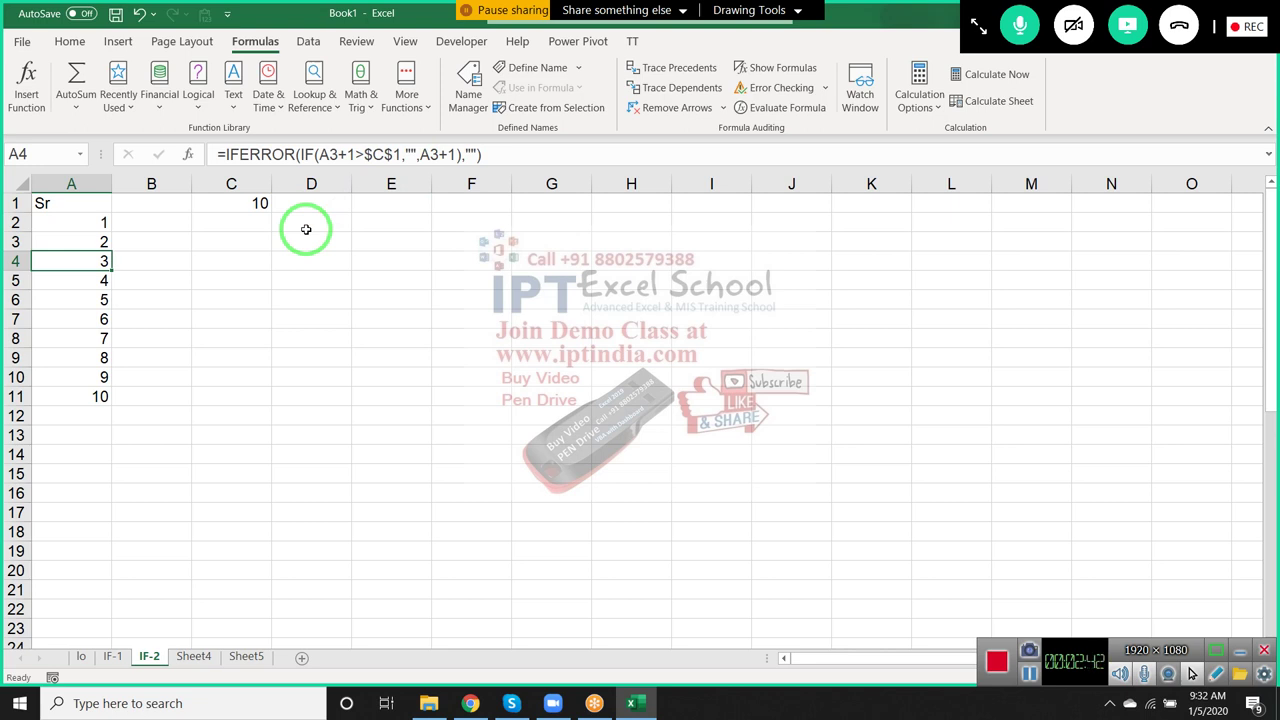
Step: Raise the C1 limit to 15, then to 20
left_click(100, 396)
left_click(257, 203)
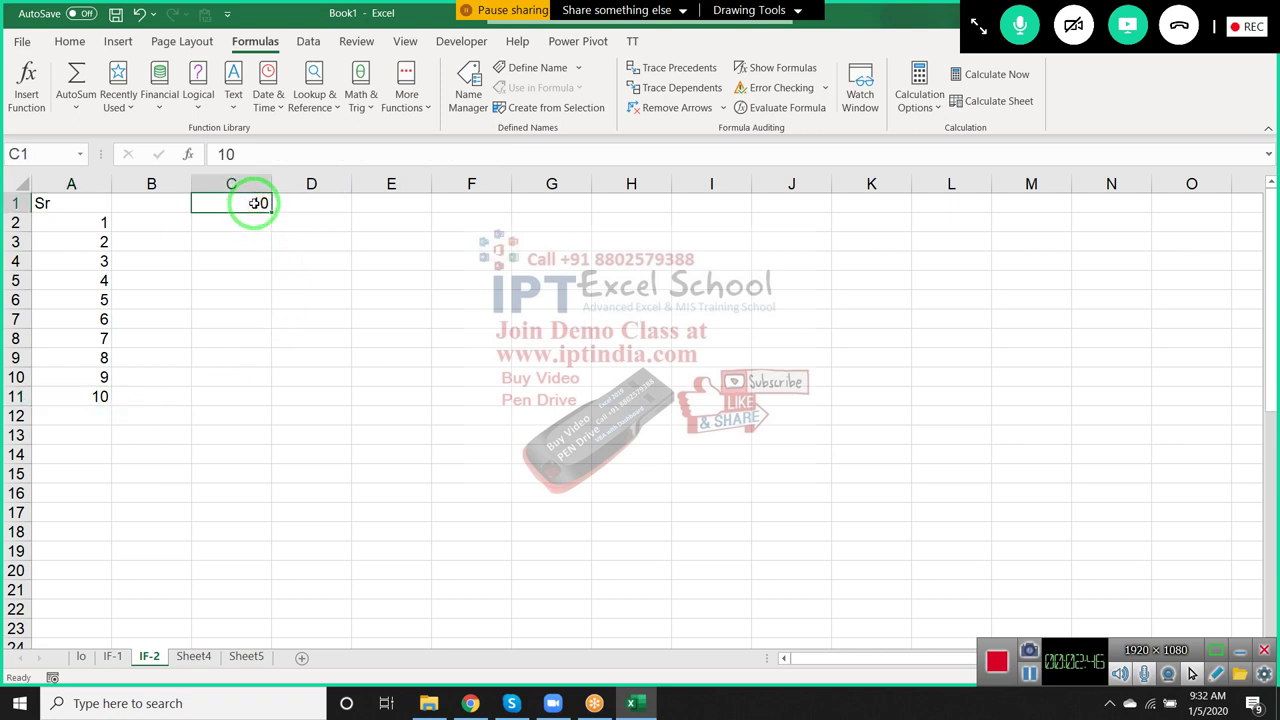
type("15")
key("Return")
left_click(256, 204)
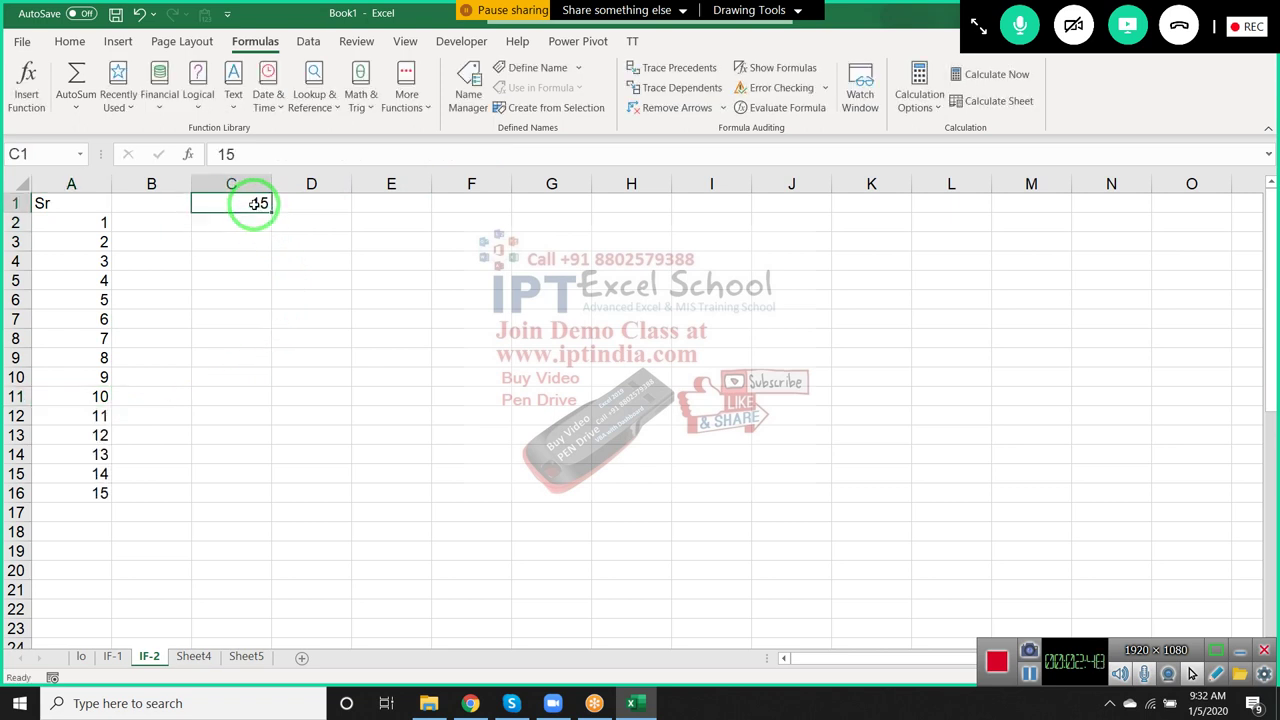
type("20")
key("Return")
left_click(256, 203)
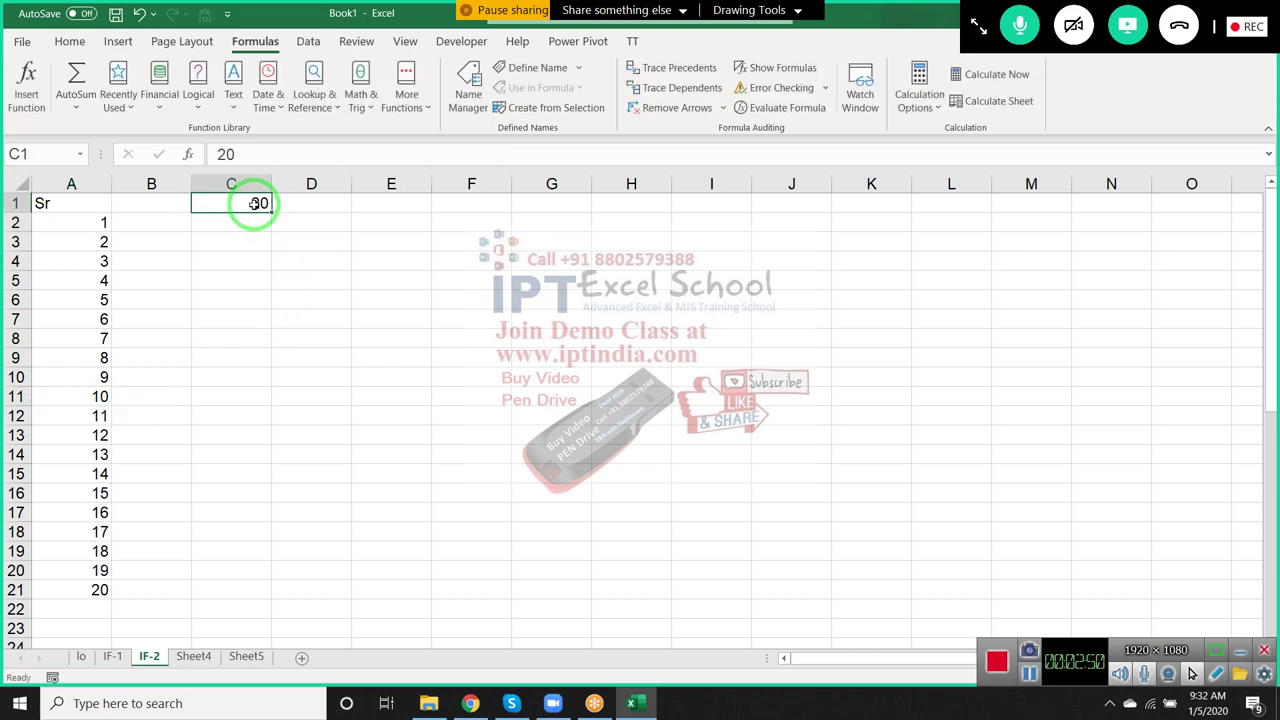
Step: Enter a start value of 5 in B1
key("Down")
key("Left")
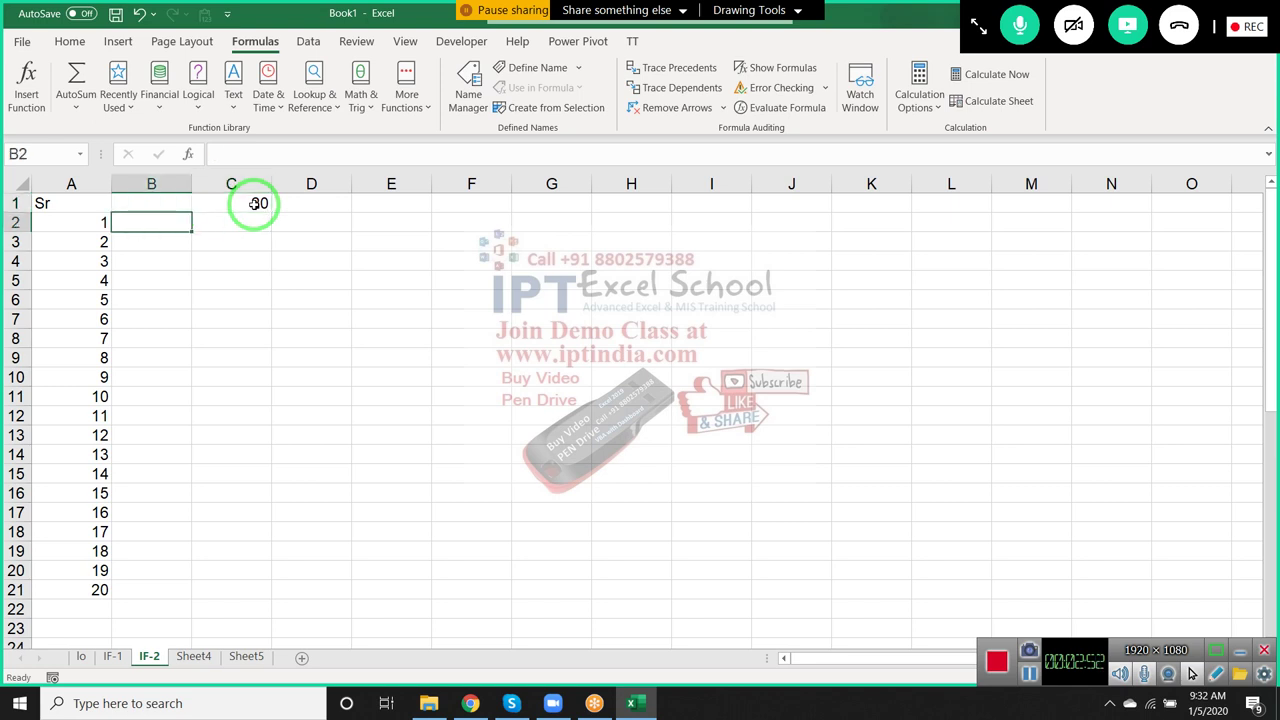
key("Left")
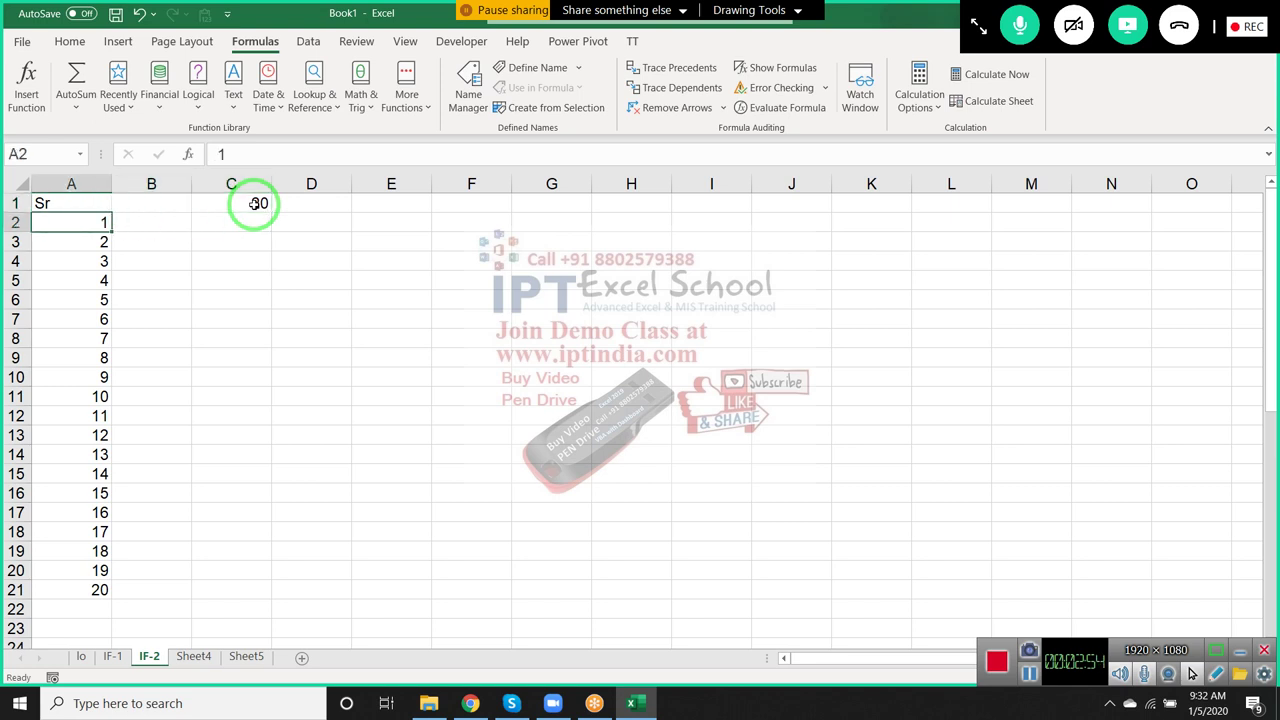
key("Right")
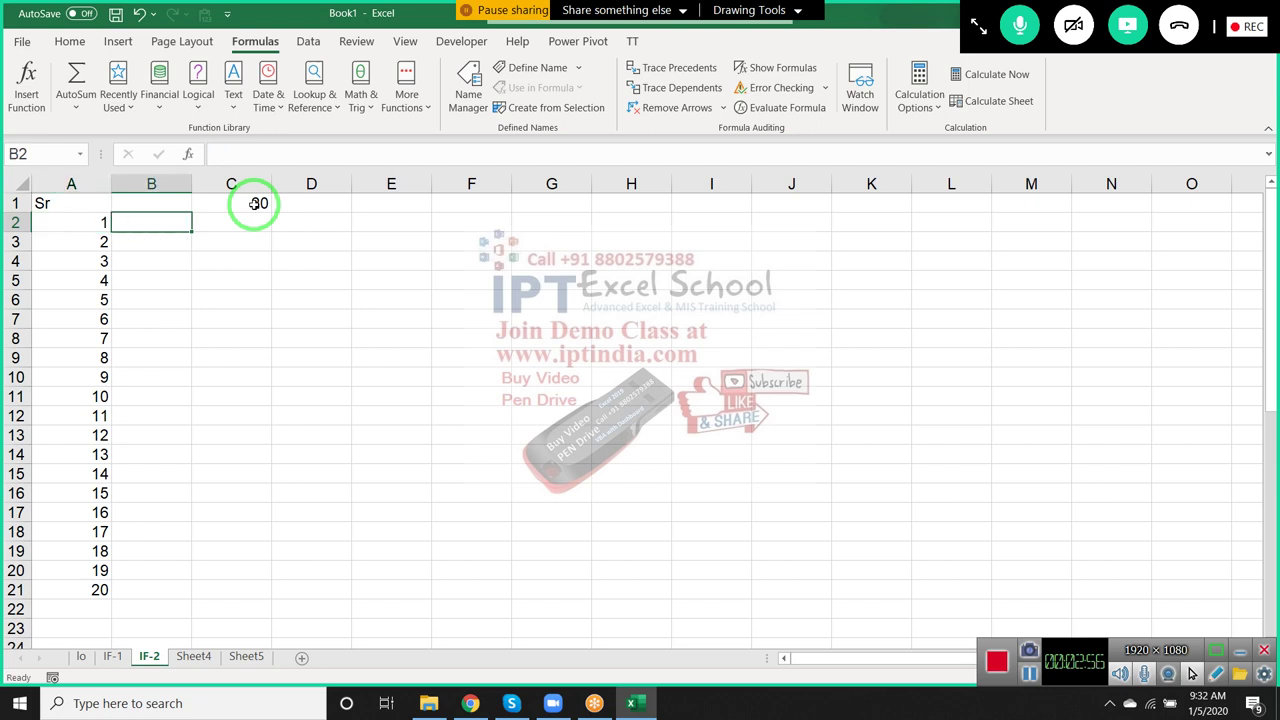
key("Up")
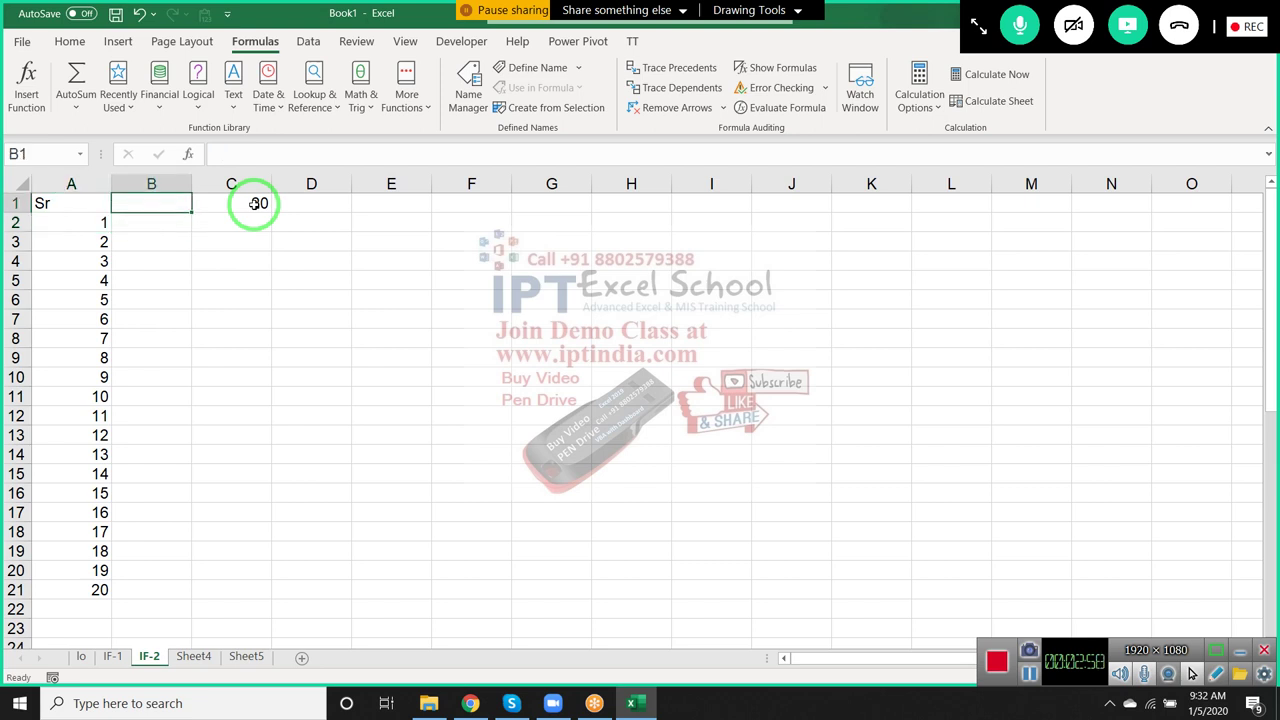
type("5")
key("Return")
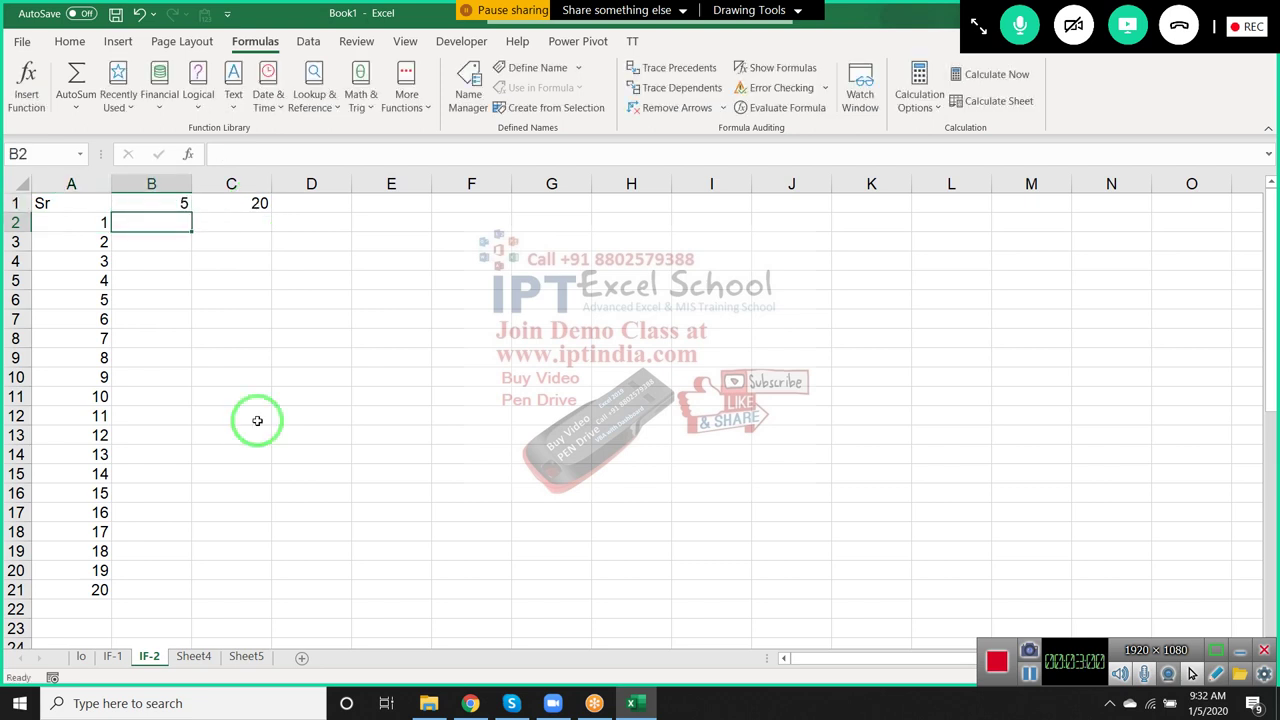
Step: Make A2 take its start value from B1 with =B1
left_click(106, 222)
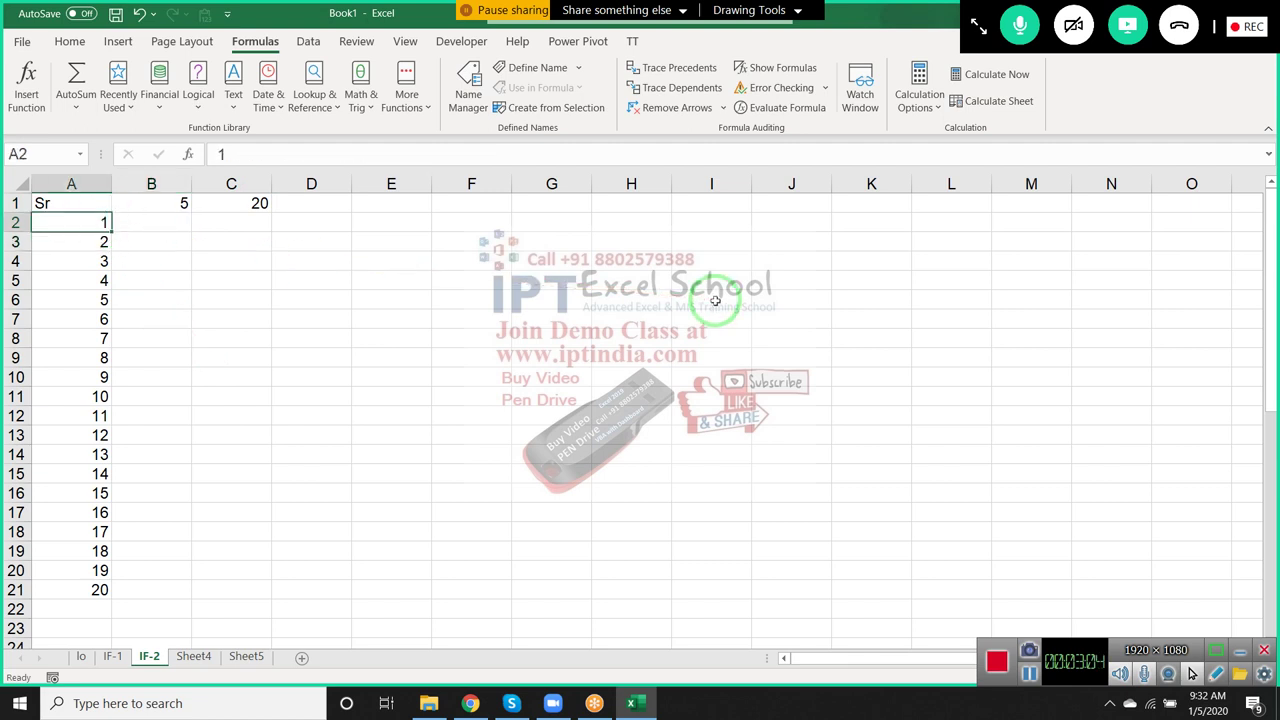
type("=")
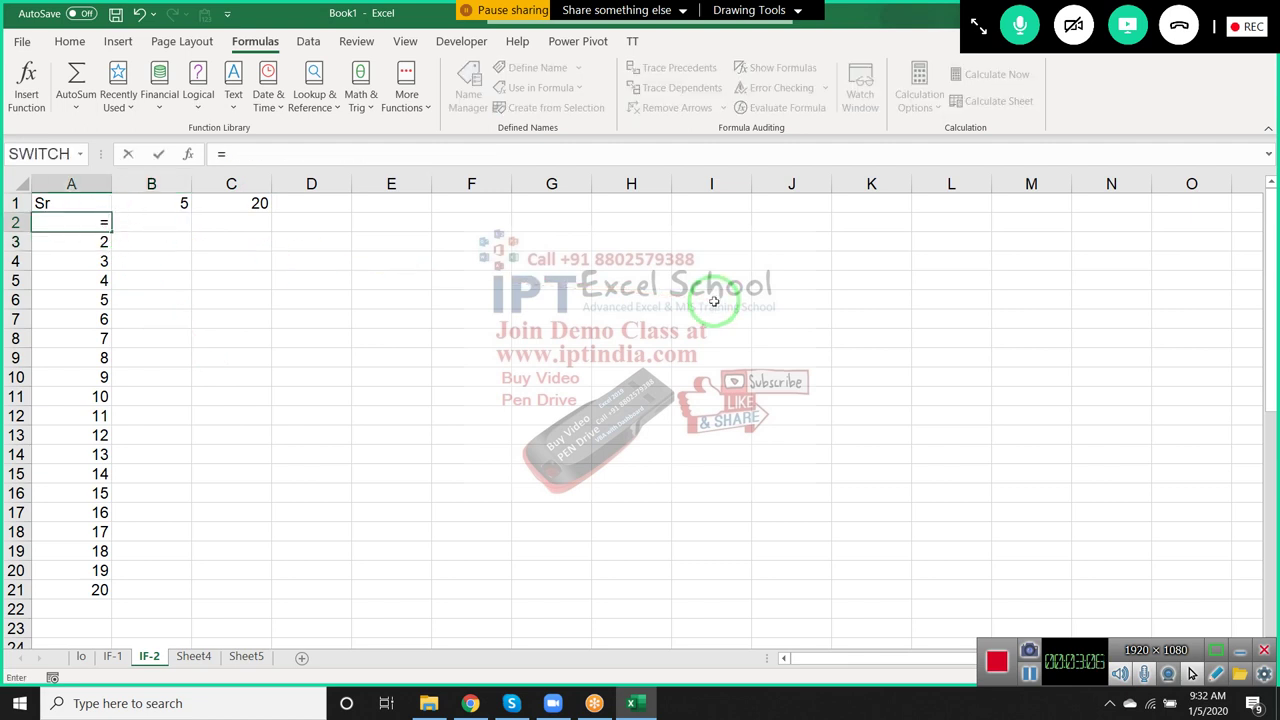
left_click(178, 200)
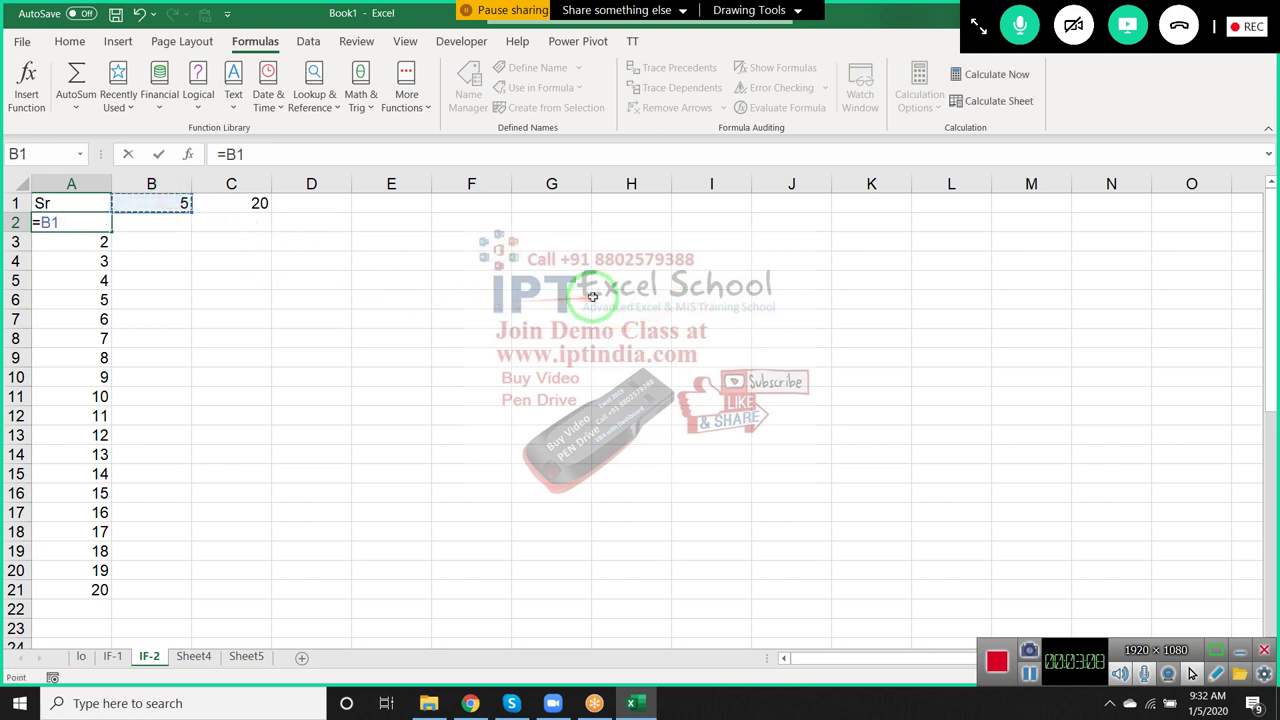
key("Return")
Step: Set the start in B1 to 10 and the limit in C1 to 25
key("Up")
key("Up")
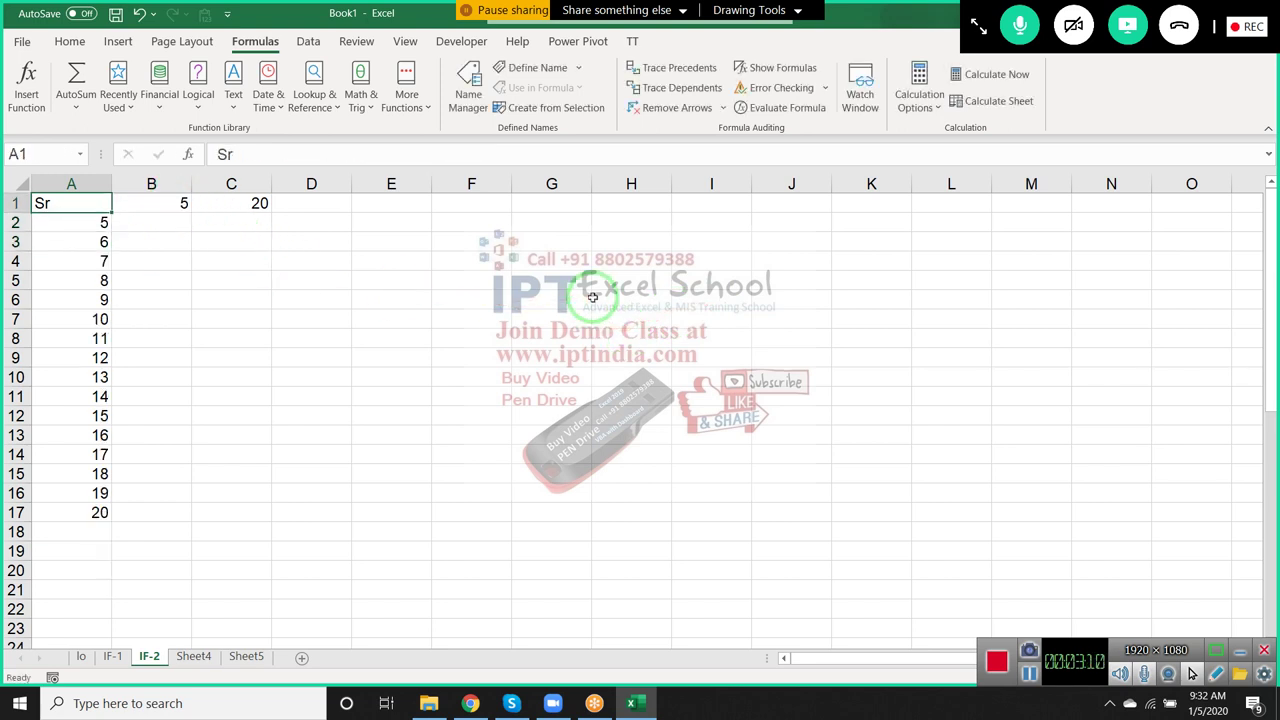
key("Right")
type("10")
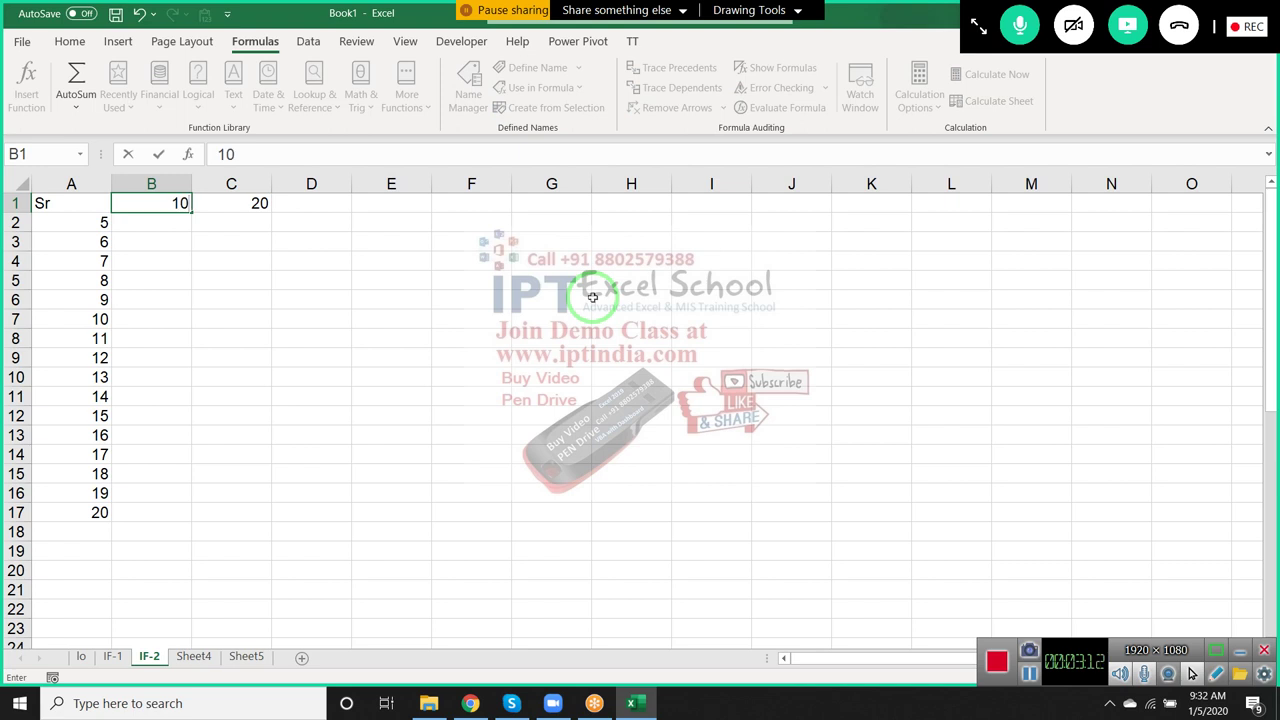
key("Tab")
type("25")
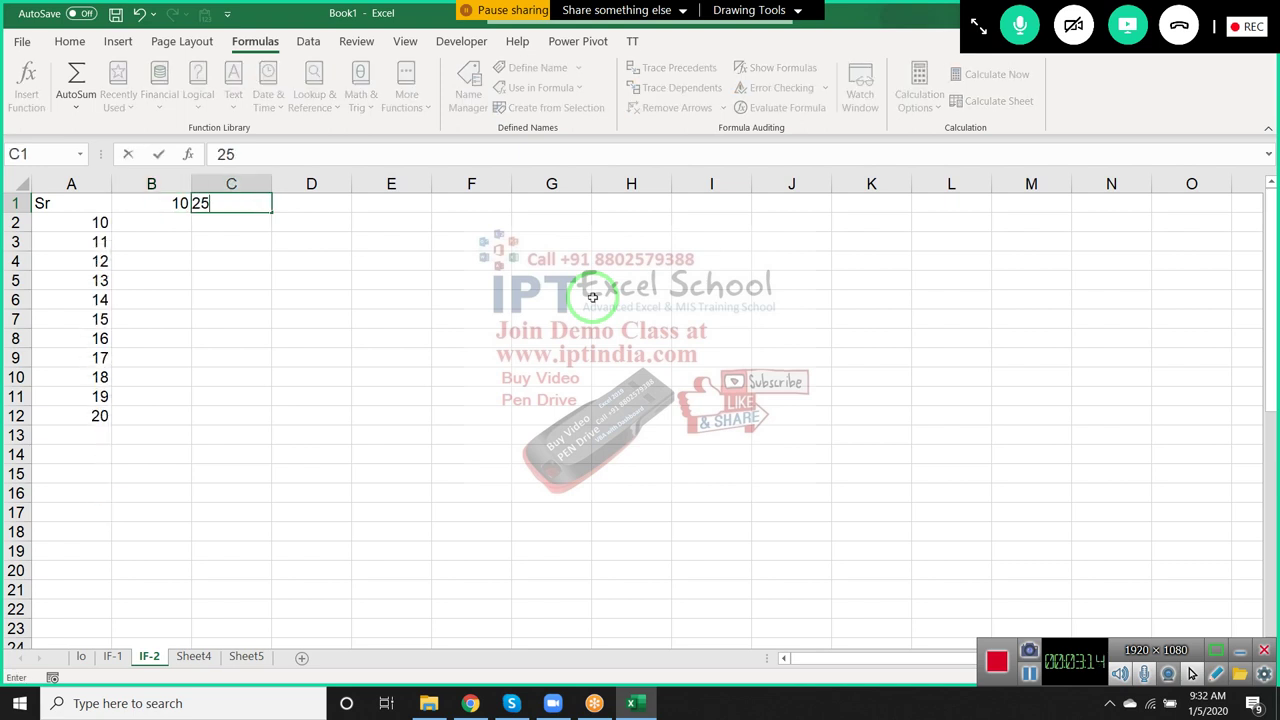
key("Return")
Step: Select column A's filled range from A2 to check 10 through 25, then return to A1
key("Up")
key("Left")
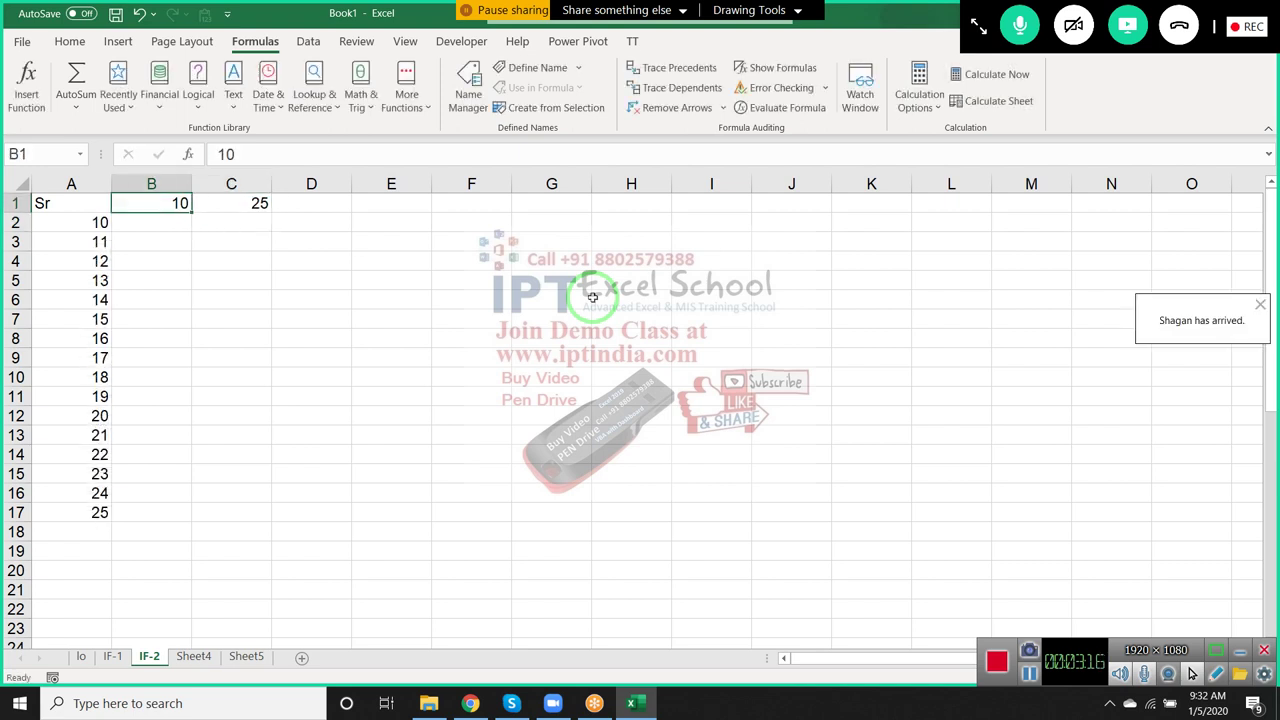
key("Down")
key("Left")
key("ctrl+shift+Down")
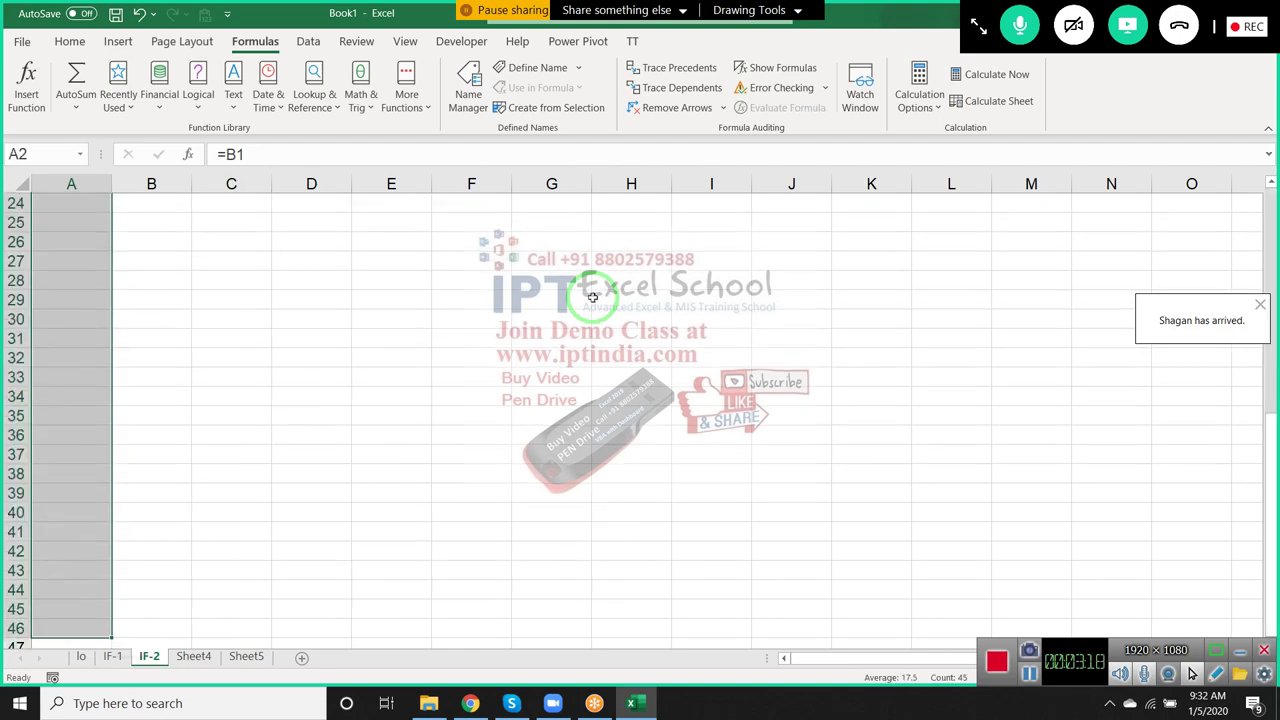
key("ctrl+Home")
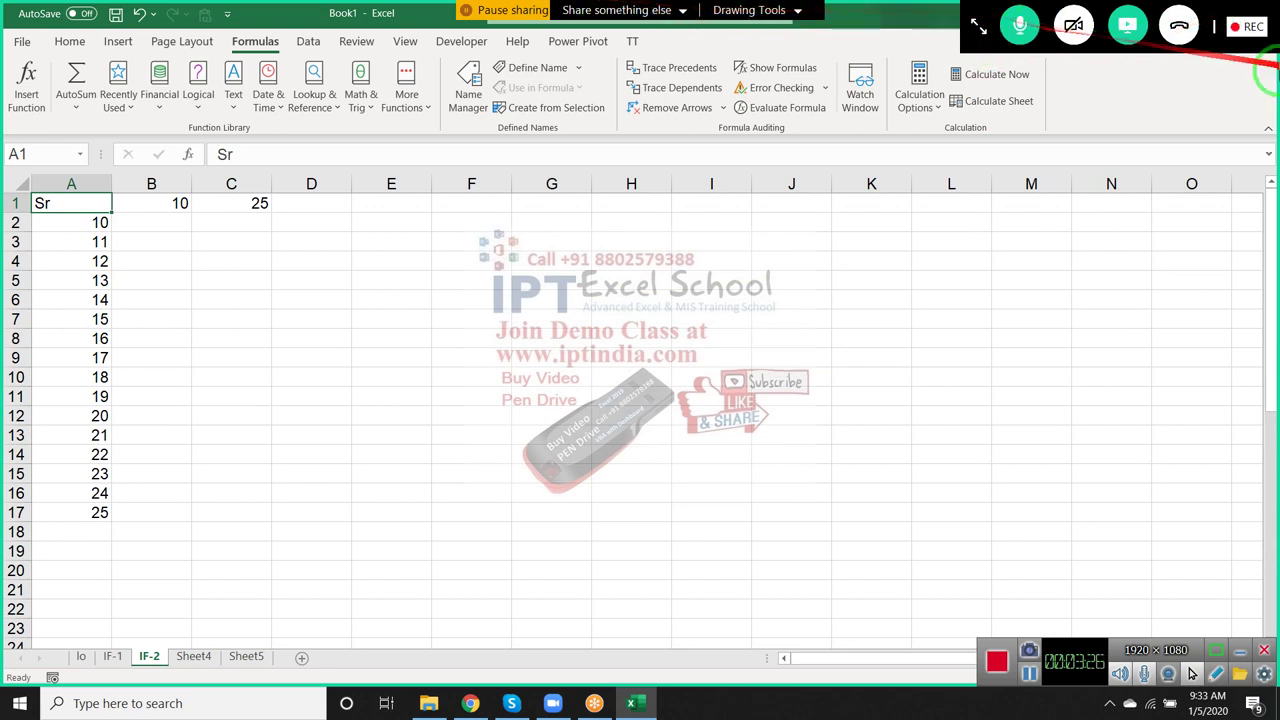
left_click(986, 30)
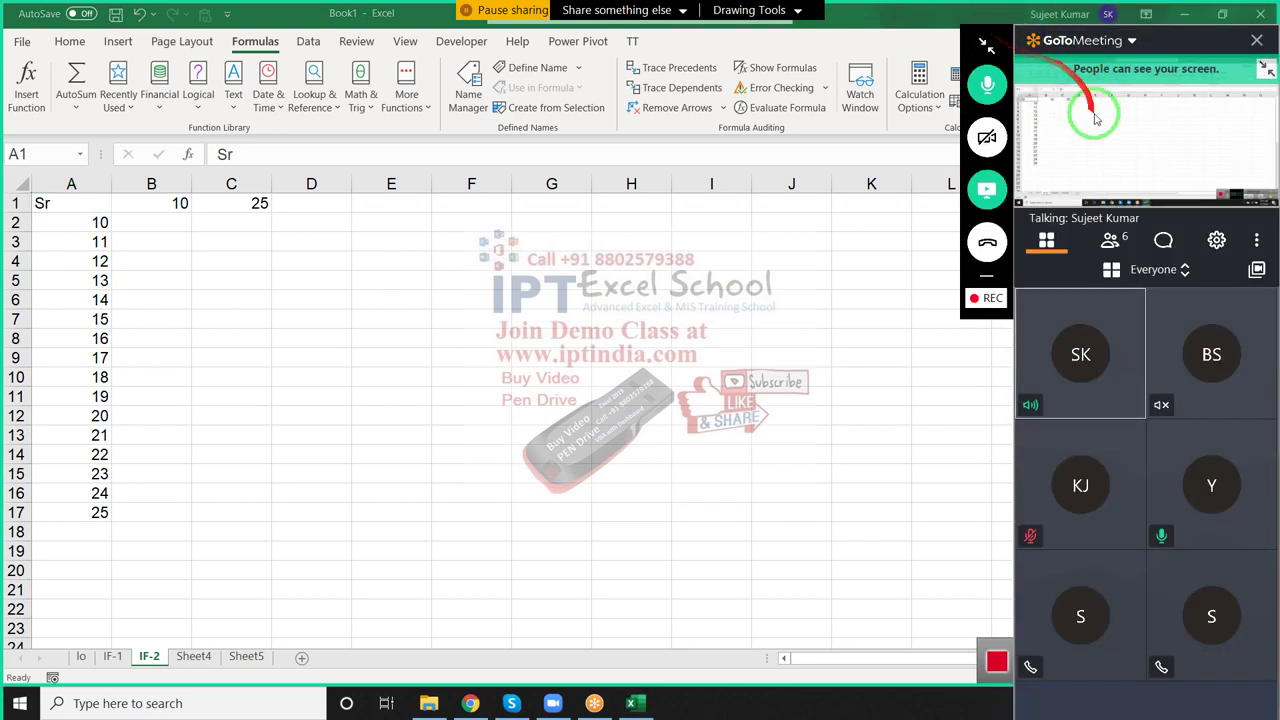
left_click(1124, 238)
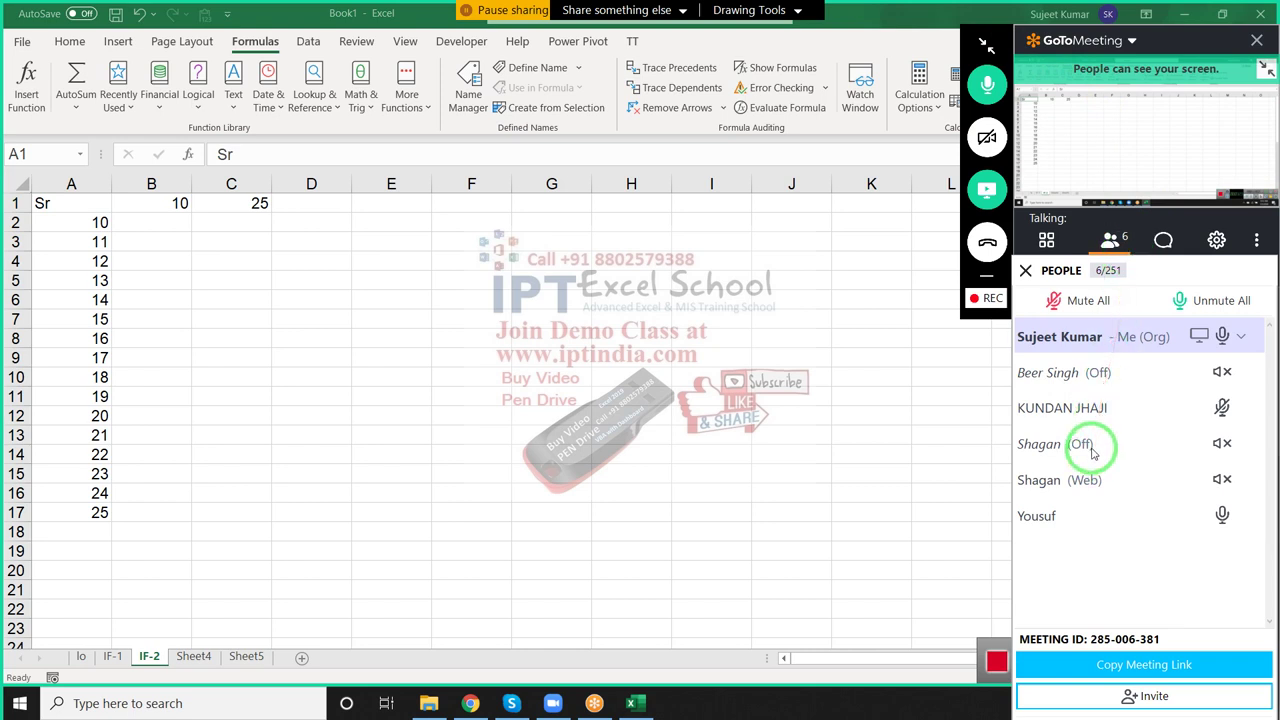
mouse_move(1140, 444)
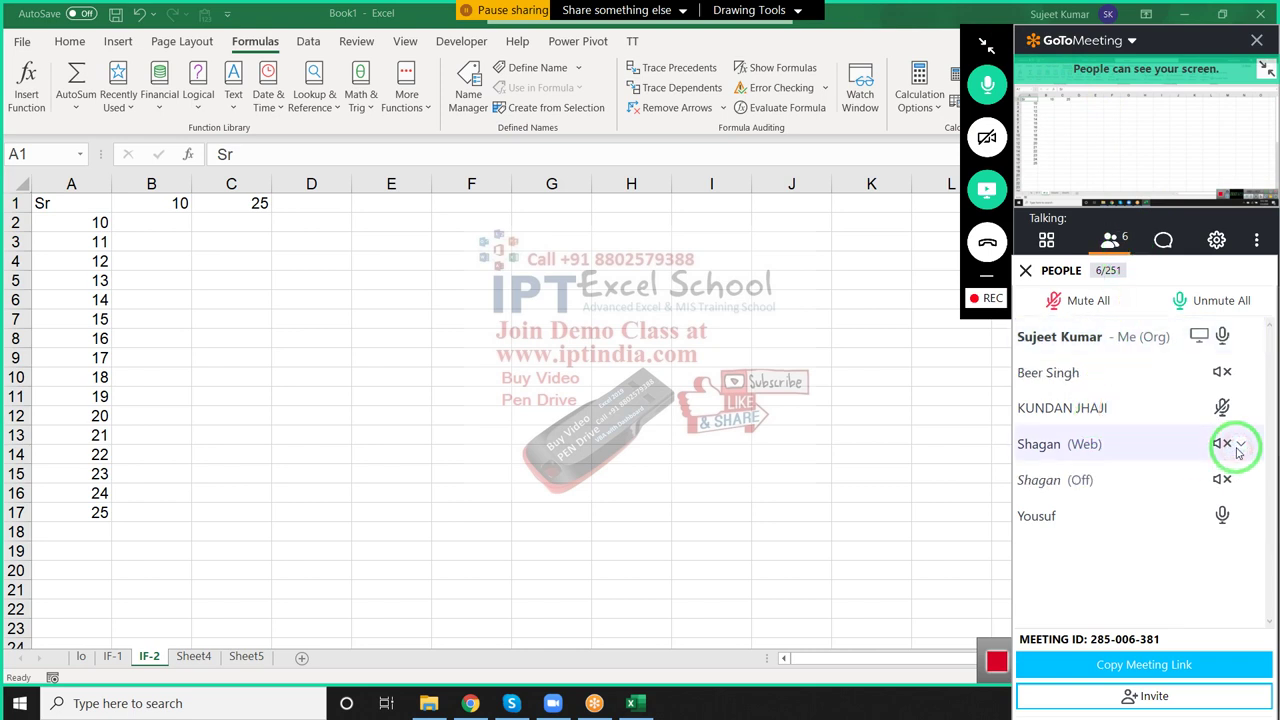
left_click(1237, 451)
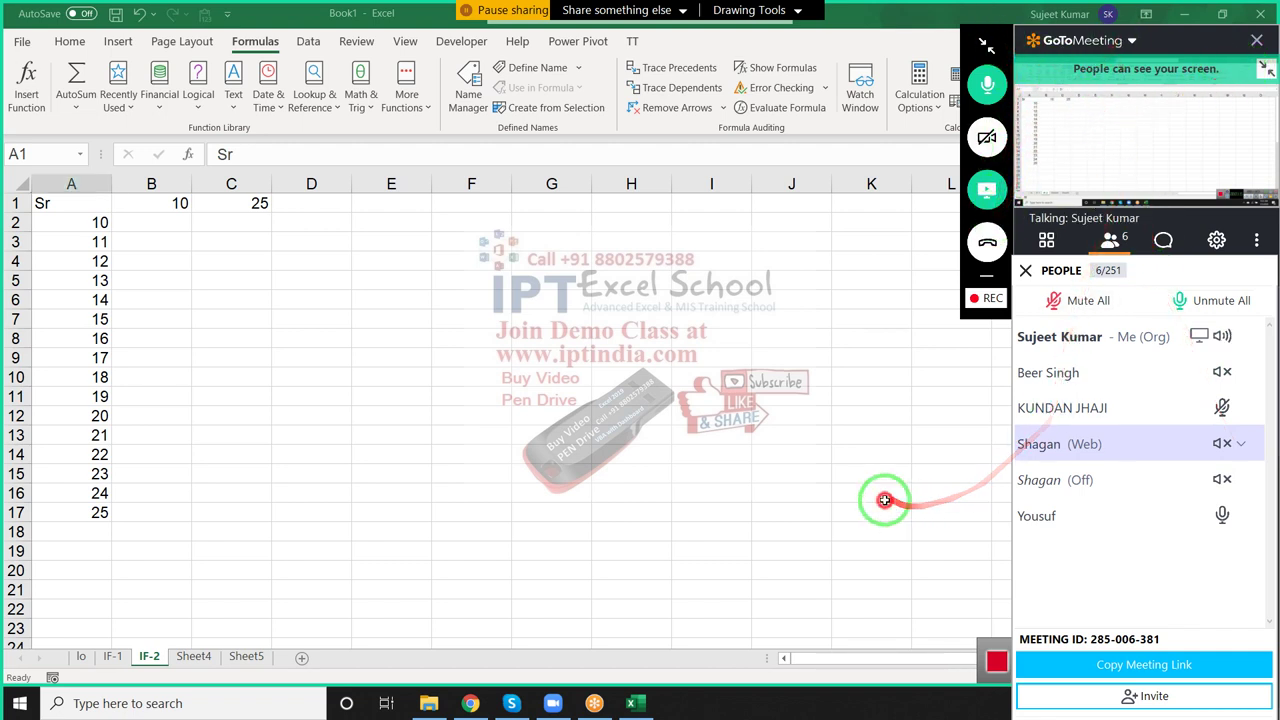
left_click(1266, 74)
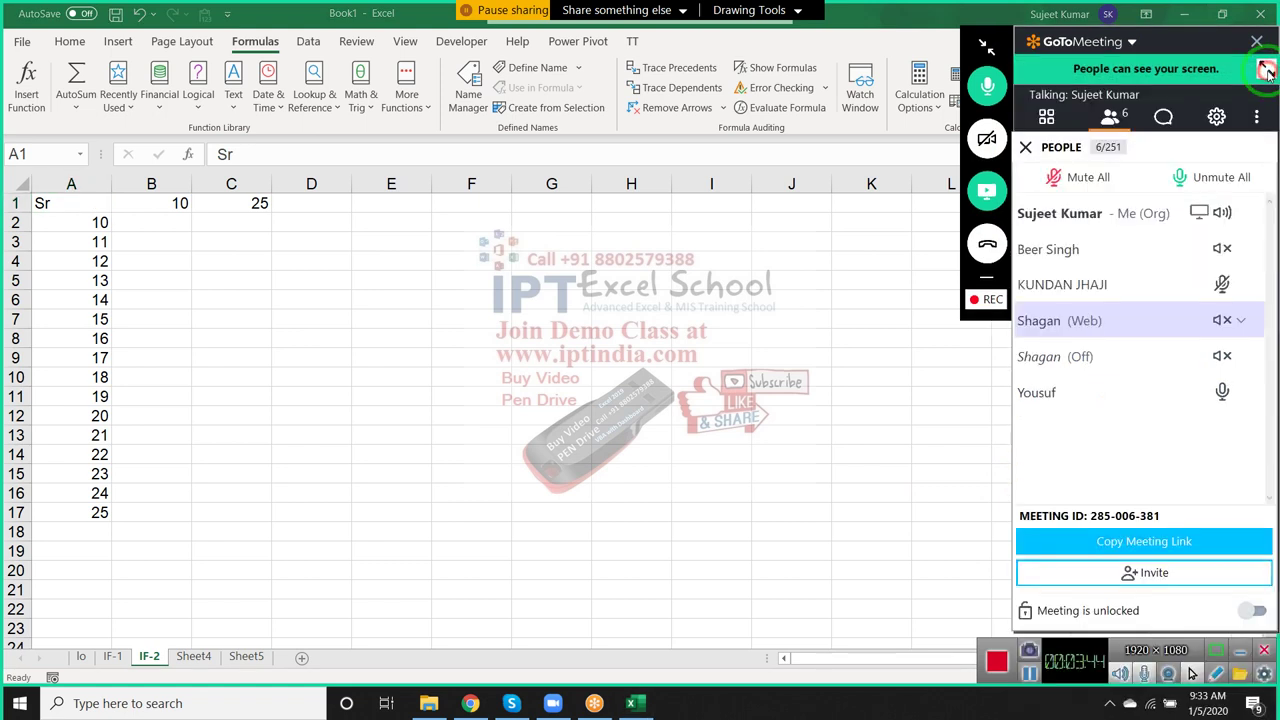
left_click(1256, 42)
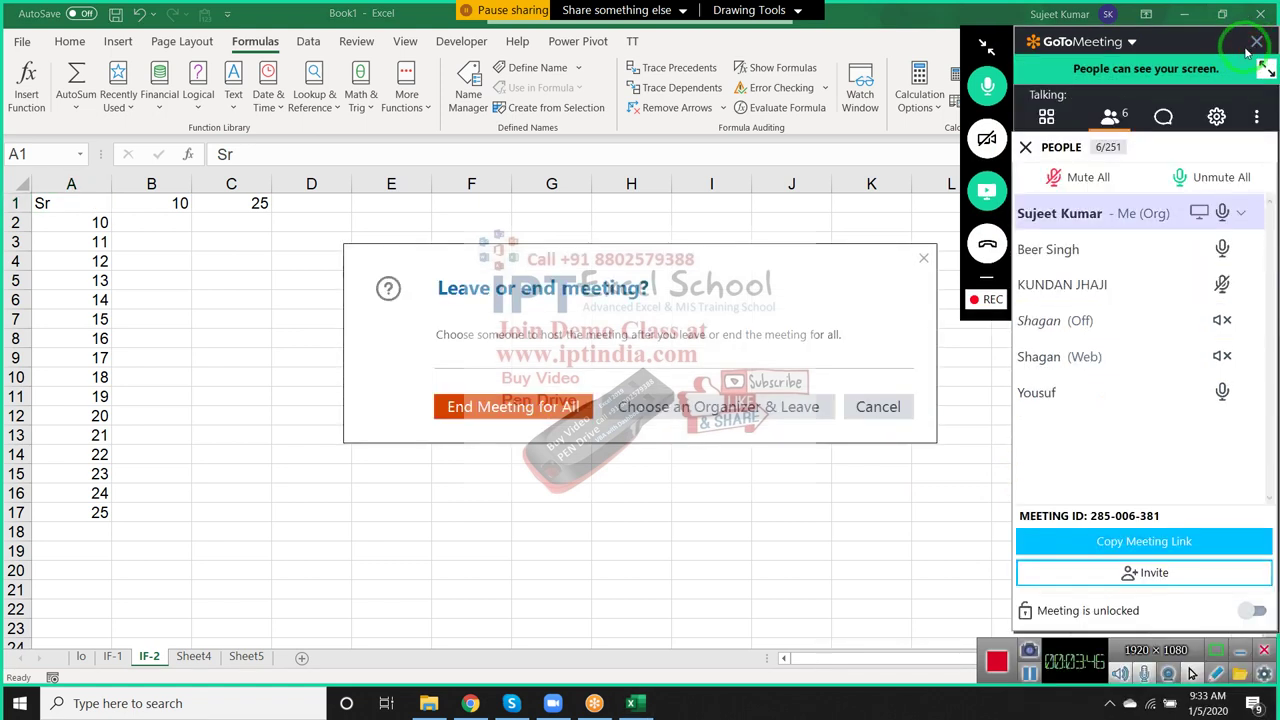
key("Escape")
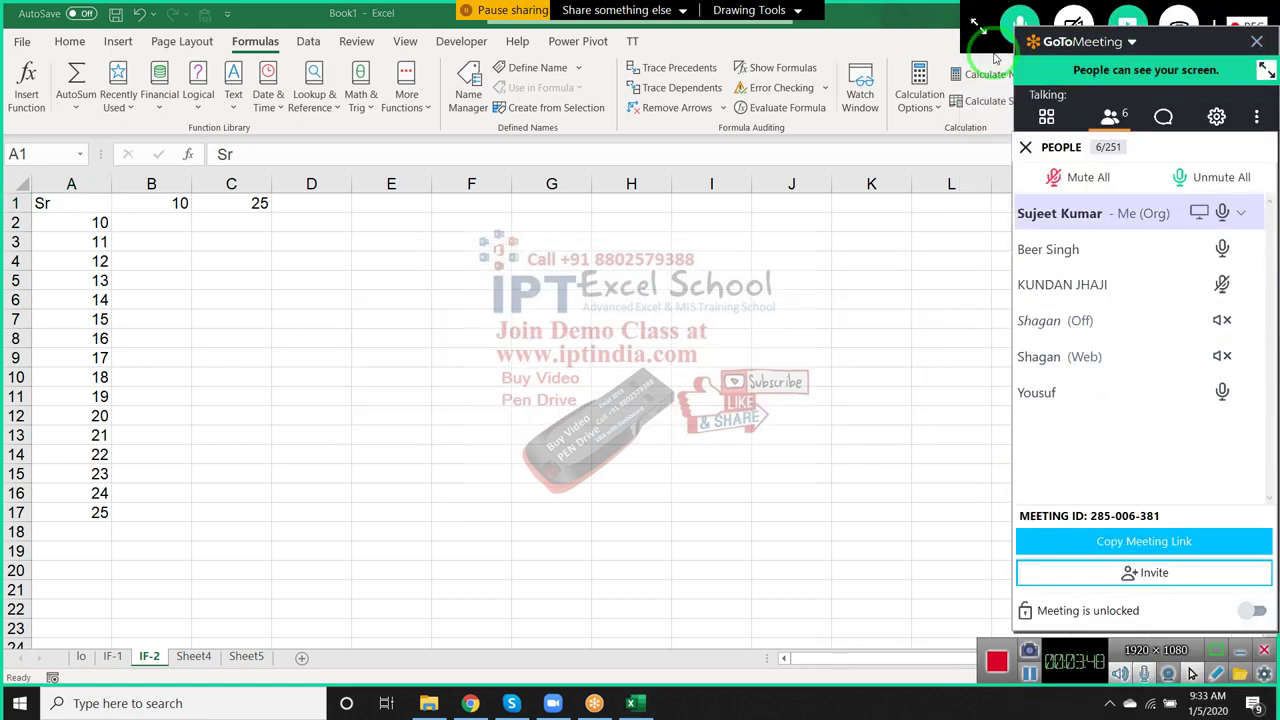